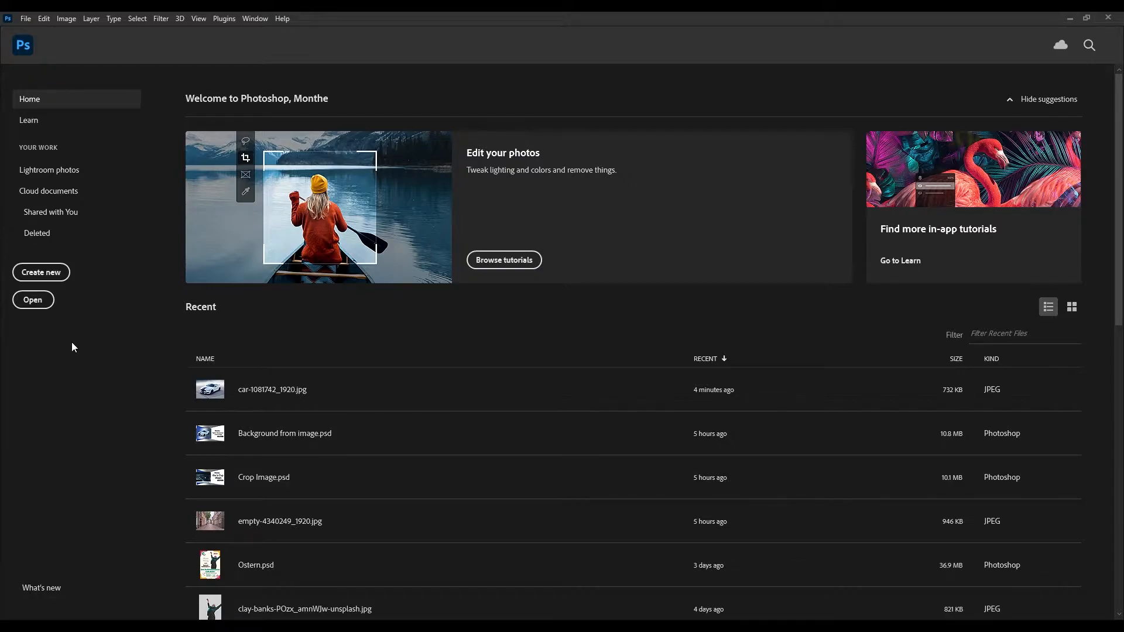
Open car-1081742_1920.jpg from the Downloads folder and unlock its Background layer
{"action": "left_click", "coordinate": [26, 18]}
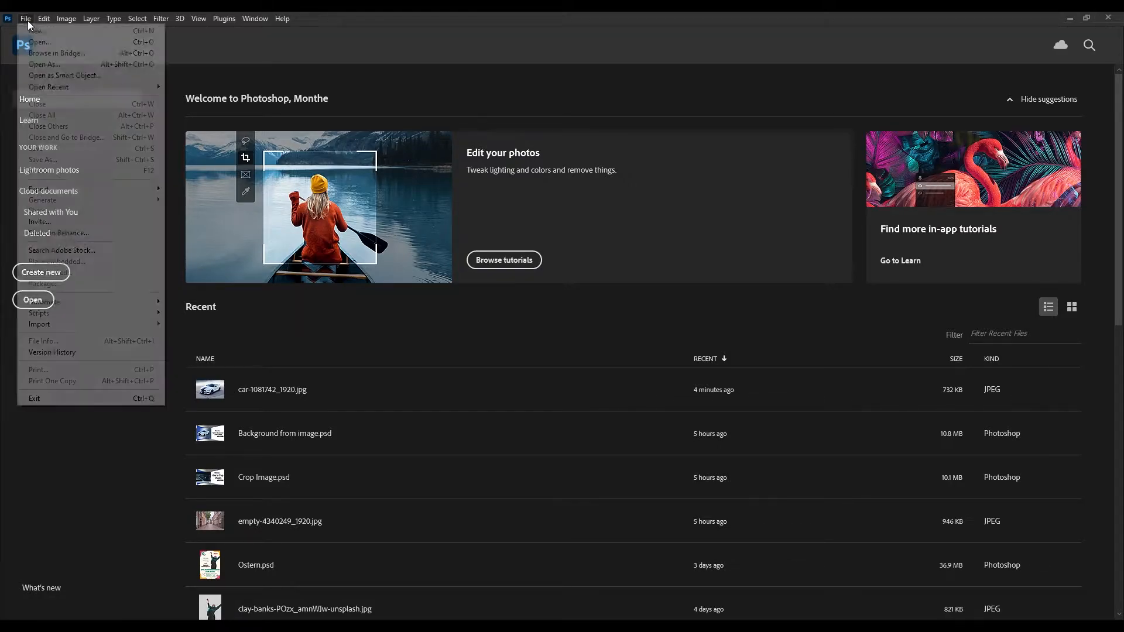
{"action": "left_click", "coordinate": [35, 40]}
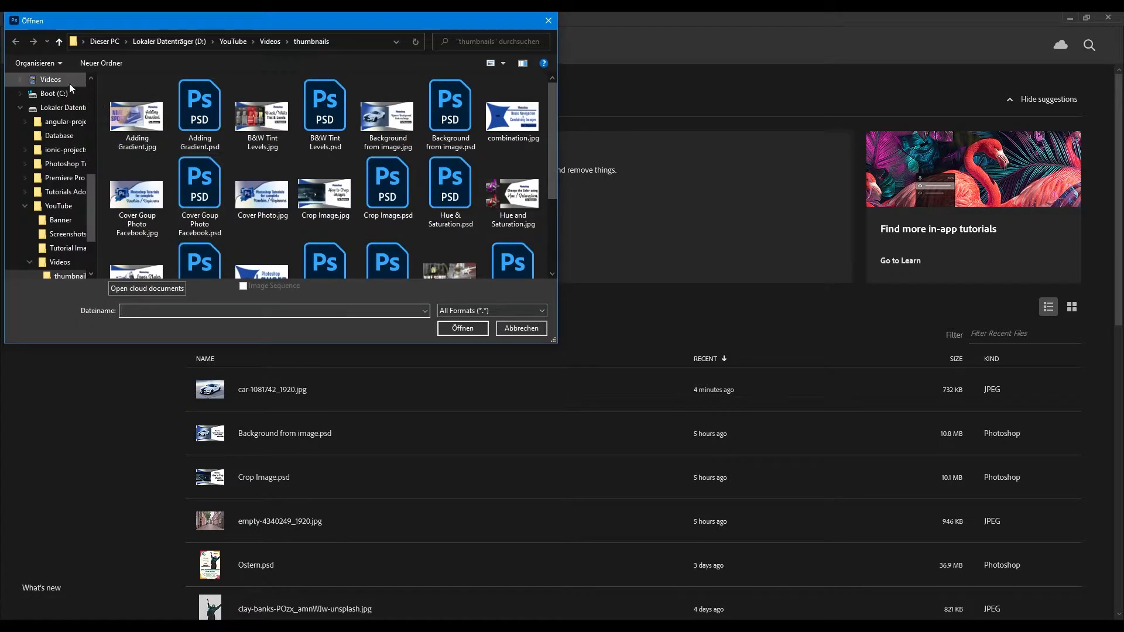
{"action": "left_click_drag", "start_coordinate": [93, 185], "coordinate": [87, 89]}
{"action": "left_click", "coordinate": [49, 98]}
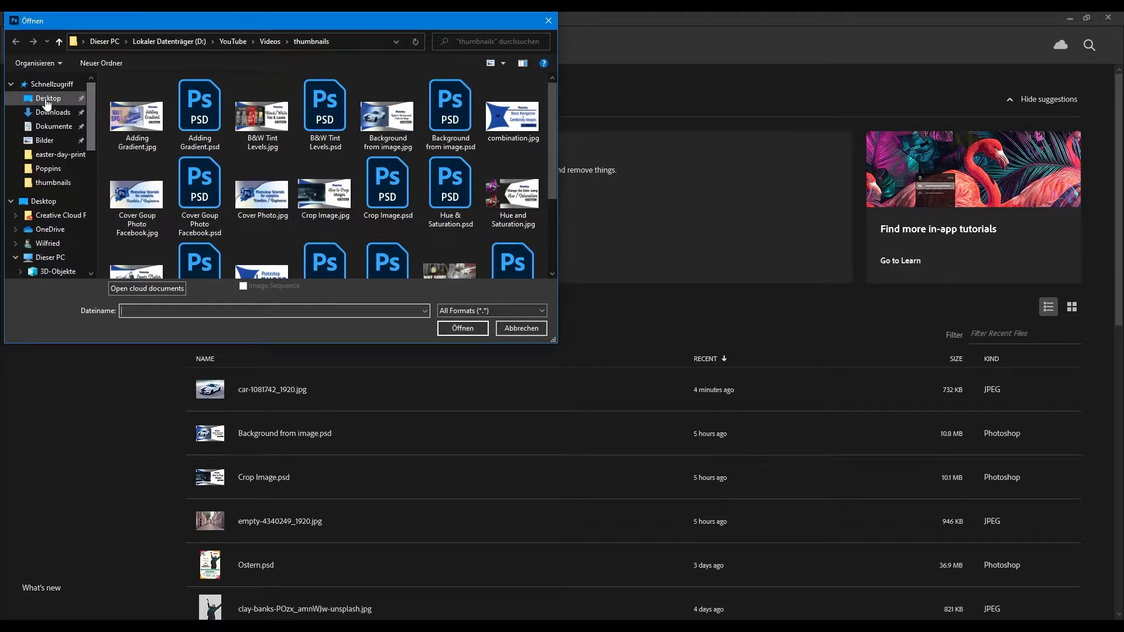
{"action": "left_click", "coordinate": [52, 79]}
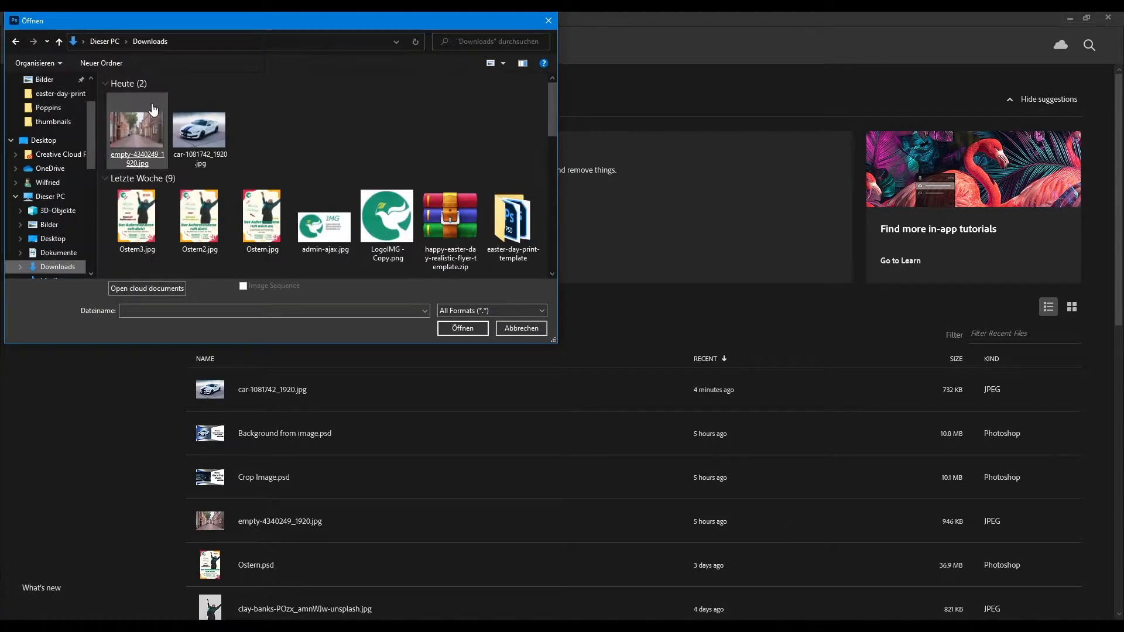
{"action": "double_click", "coordinate": [204, 131]}
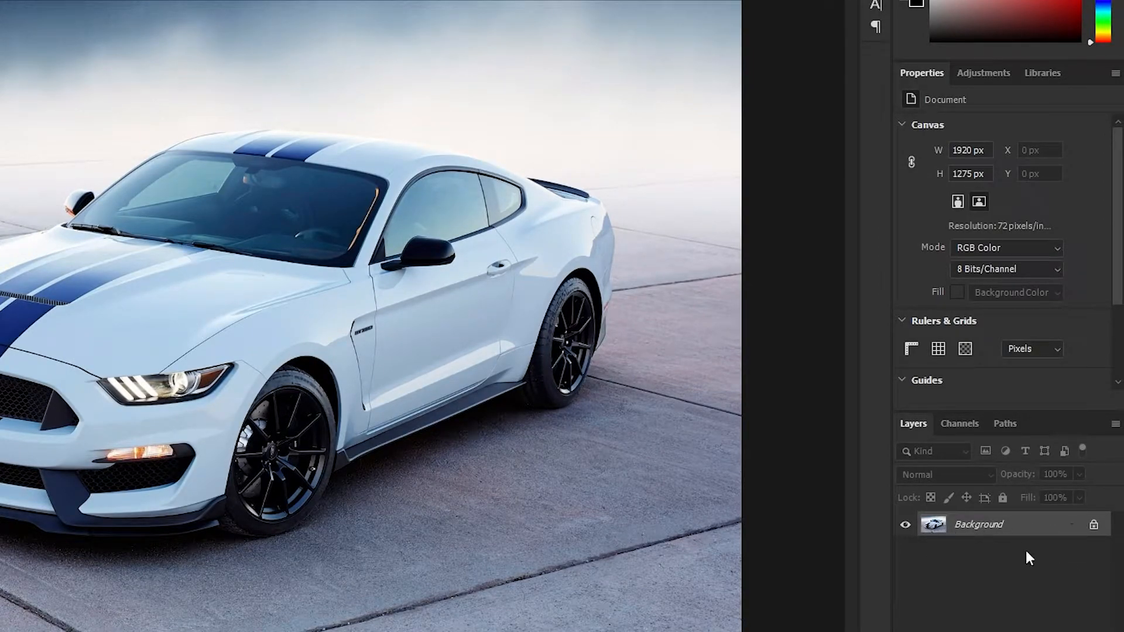
{"action": "left_click", "coordinate": [1094, 526]}
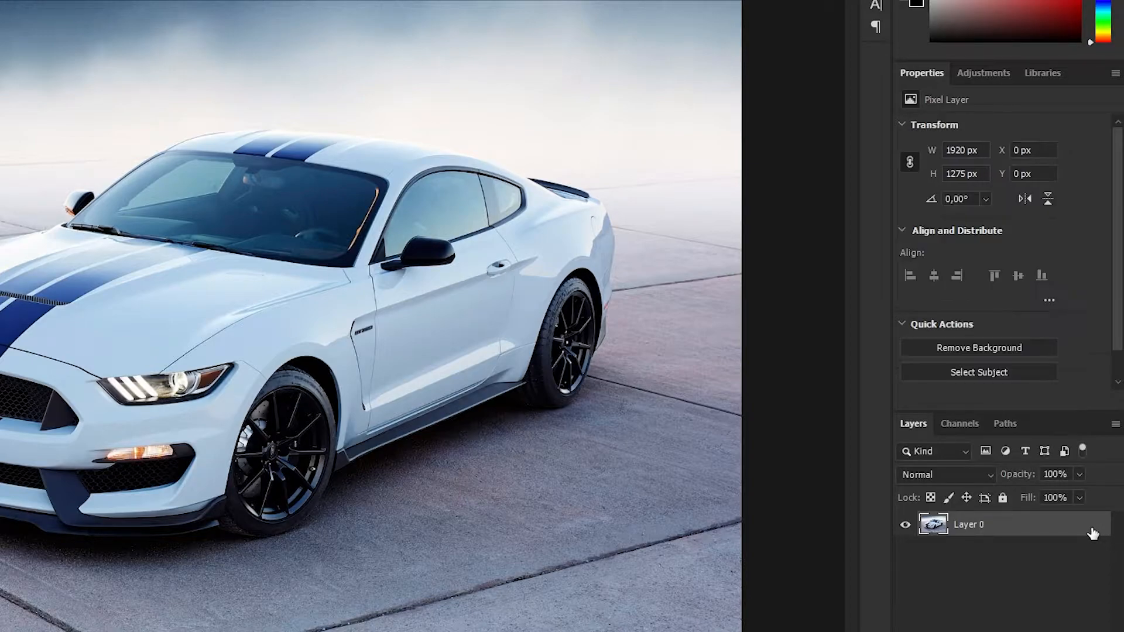
Try the automatic Remove Background action on the car photo and undo it
{"action": "left_click", "coordinate": [975, 346]}
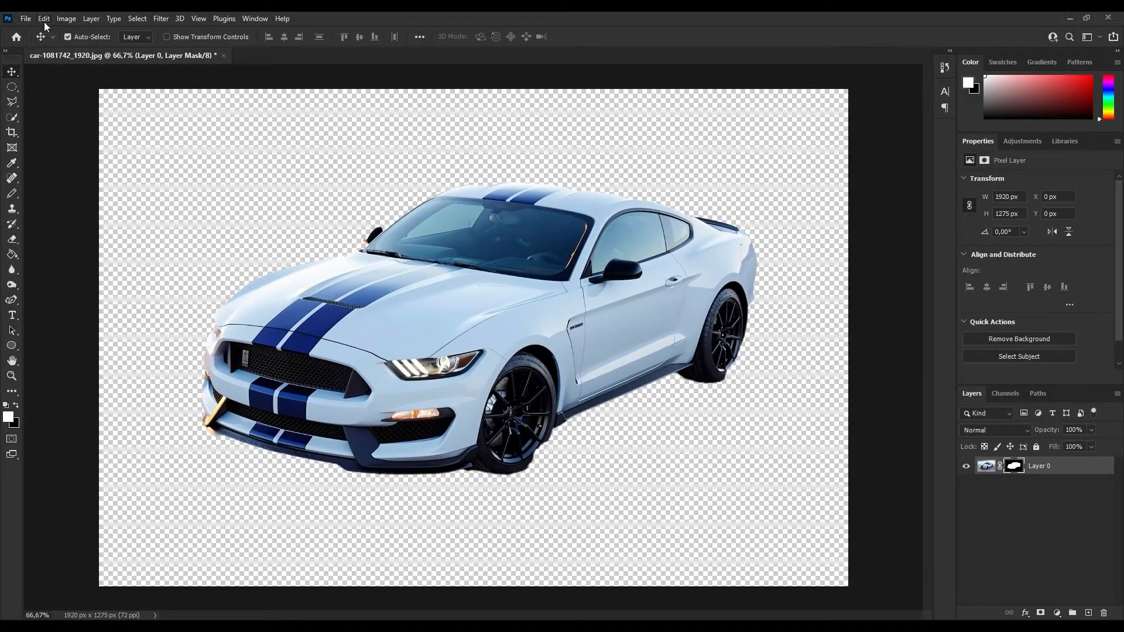
{"action": "left_click", "coordinate": [45, 21]}
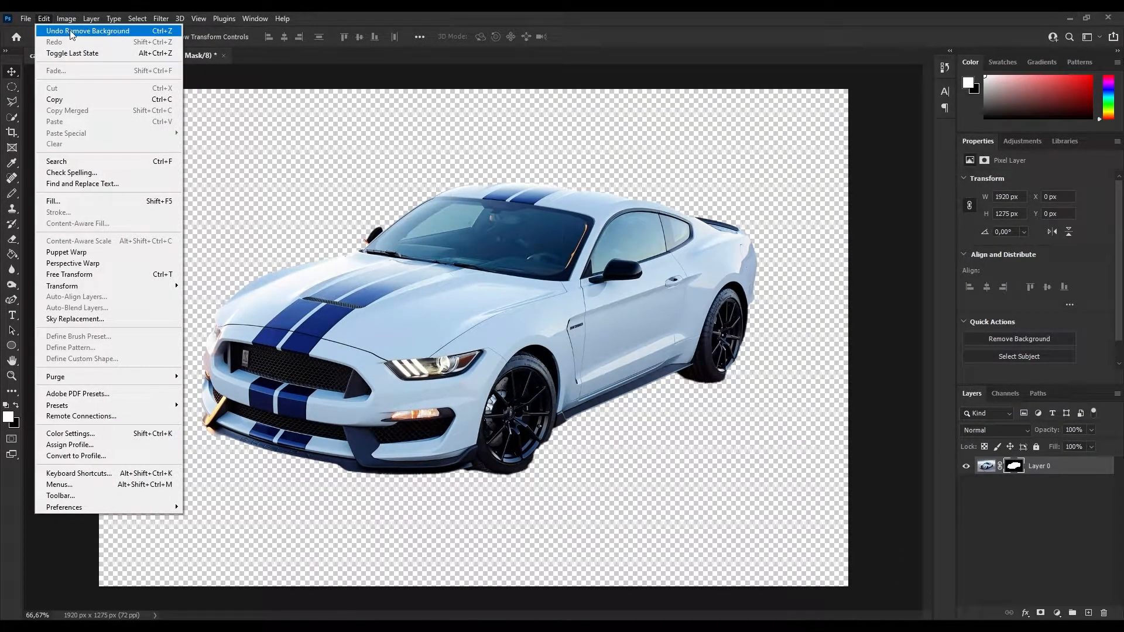
{"action": "left_click", "coordinate": [71, 33]}
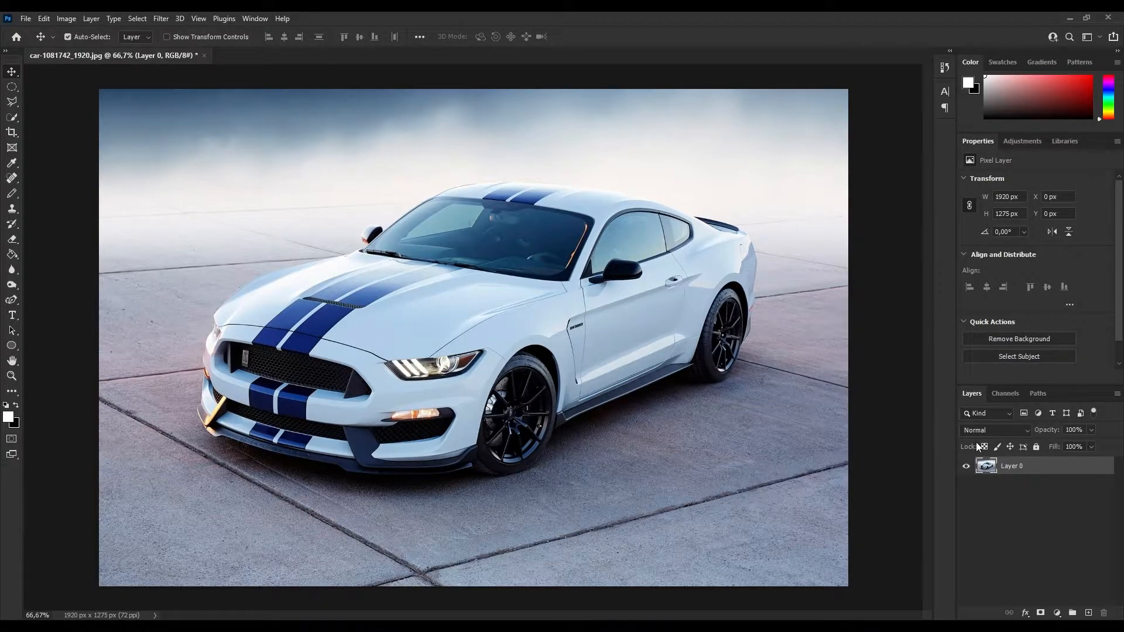
Rename the photo's layer to car
{"action": "double_click", "coordinate": [1012, 466]}
{"action": "type", "text": "car"}
{"action": "key", "text": "Return"}
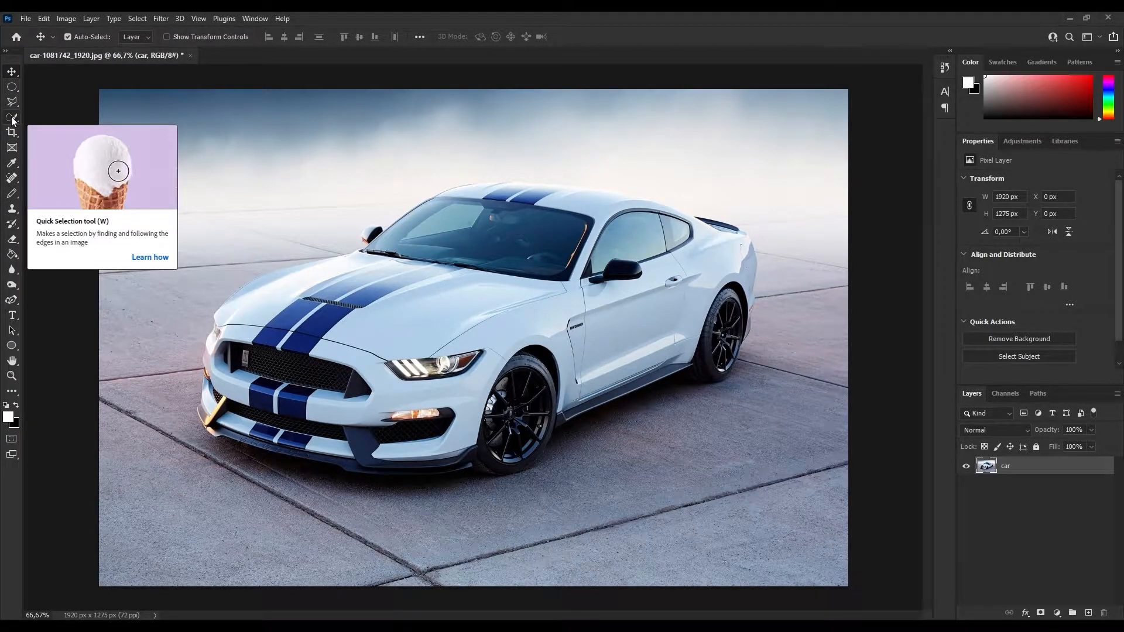
Select the whole car with the Quick Selection tool, including the windows, wheels, front bumper and far side mirror
{"action": "key", "text": "w"}
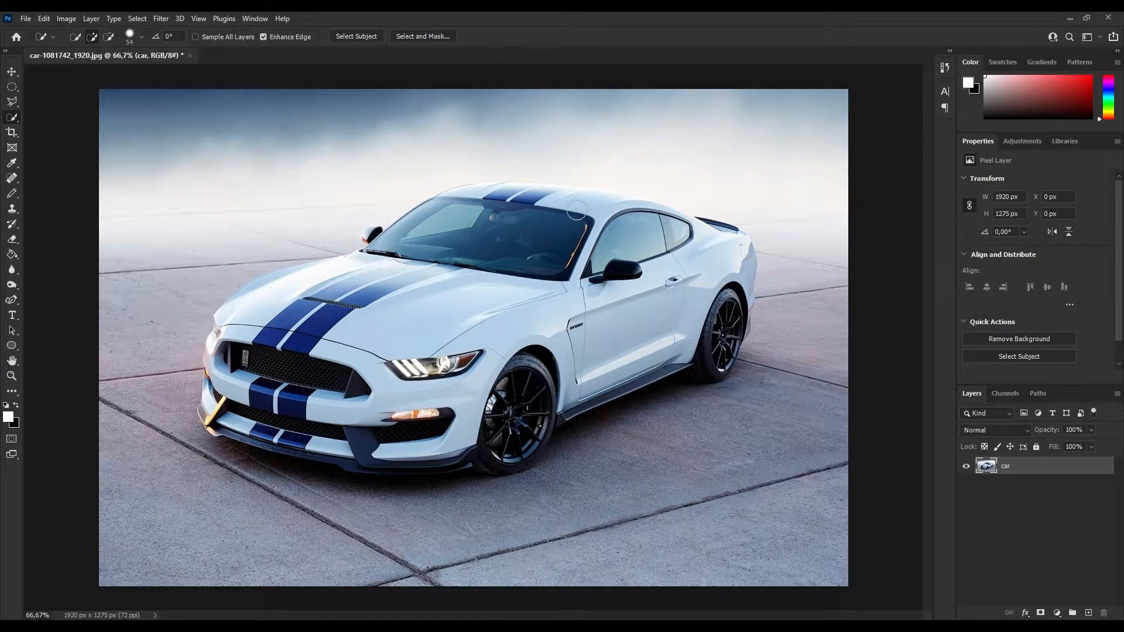
{"action": "mouse_move", "coordinate": [455, 251]}
{"action": "left_mouse_down"}
{"action": "mouse_move", "coordinate": [379, 295]}
{"action": "mouse_move", "coordinate": [378, 281]}
{"action": "mouse_move", "coordinate": [359, 275]}
{"action": "mouse_move", "coordinate": [288, 314]}
{"action": "left_mouse_up"}
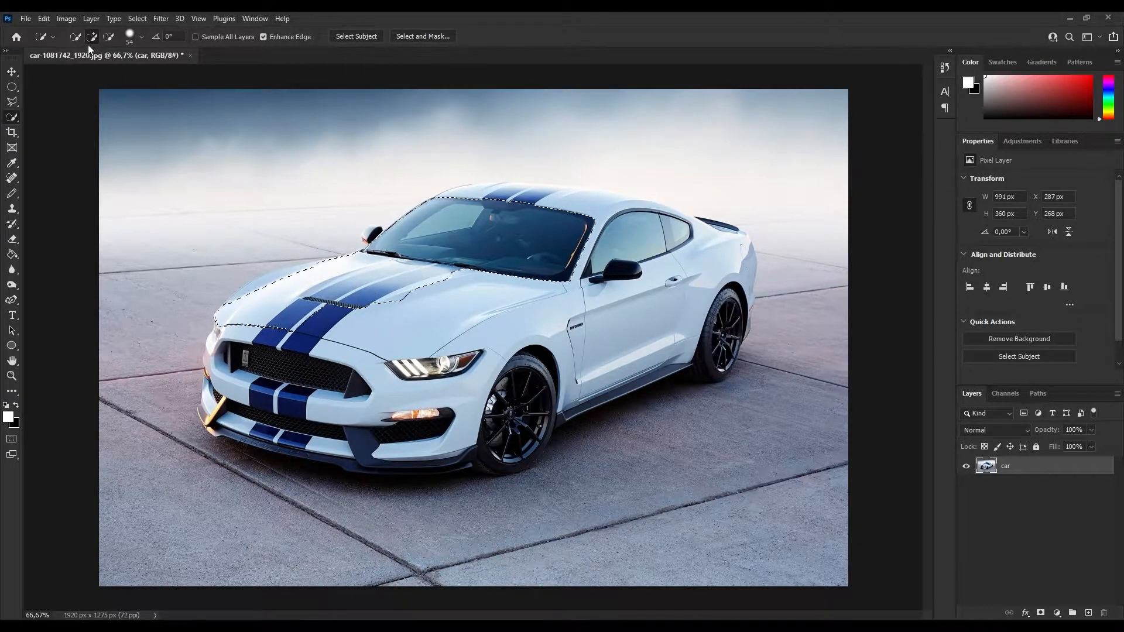
{"action": "mouse_move", "coordinate": [437, 351]}
{"action": "left_mouse_down"}
{"action": "mouse_move", "coordinate": [340, 313]}
{"action": "mouse_move", "coordinate": [298, 375]}
{"action": "mouse_move", "coordinate": [316, 361]}
{"action": "mouse_move", "coordinate": [305, 417]}
{"action": "mouse_move", "coordinate": [257, 377]}
{"action": "mouse_move", "coordinate": [227, 387]}
{"action": "mouse_move", "coordinate": [220, 352]}
{"action": "mouse_move", "coordinate": [225, 405]}
{"action": "mouse_move", "coordinate": [212, 412]}
{"action": "mouse_move", "coordinate": [340, 413]}
{"action": "mouse_move", "coordinate": [355, 448]}
{"action": "mouse_move", "coordinate": [275, 436]}
{"action": "mouse_move", "coordinate": [370, 428]}
{"action": "mouse_move", "coordinate": [401, 461]}
{"action": "mouse_move", "coordinate": [416, 461]}
{"action": "mouse_move", "coordinate": [464, 454]}
{"action": "mouse_move", "coordinate": [490, 391]}
{"action": "mouse_move", "coordinate": [527, 403]}
{"action": "mouse_move", "coordinate": [508, 458]}
{"action": "mouse_move", "coordinate": [660, 289]}
{"action": "mouse_move", "coordinate": [604, 305]}
{"action": "mouse_move", "coordinate": [650, 243]}
{"action": "mouse_move", "coordinate": [601, 278]}
{"action": "mouse_move", "coordinate": [616, 227]}
{"action": "mouse_move", "coordinate": [601, 218]}
{"action": "mouse_move", "coordinate": [473, 203]}
{"action": "mouse_move", "coordinate": [534, 198]}
{"action": "mouse_move", "coordinate": [629, 214]}
{"action": "mouse_move", "coordinate": [643, 237]}
{"action": "mouse_move", "coordinate": [605, 248]}
{"action": "left_mouse_up"}
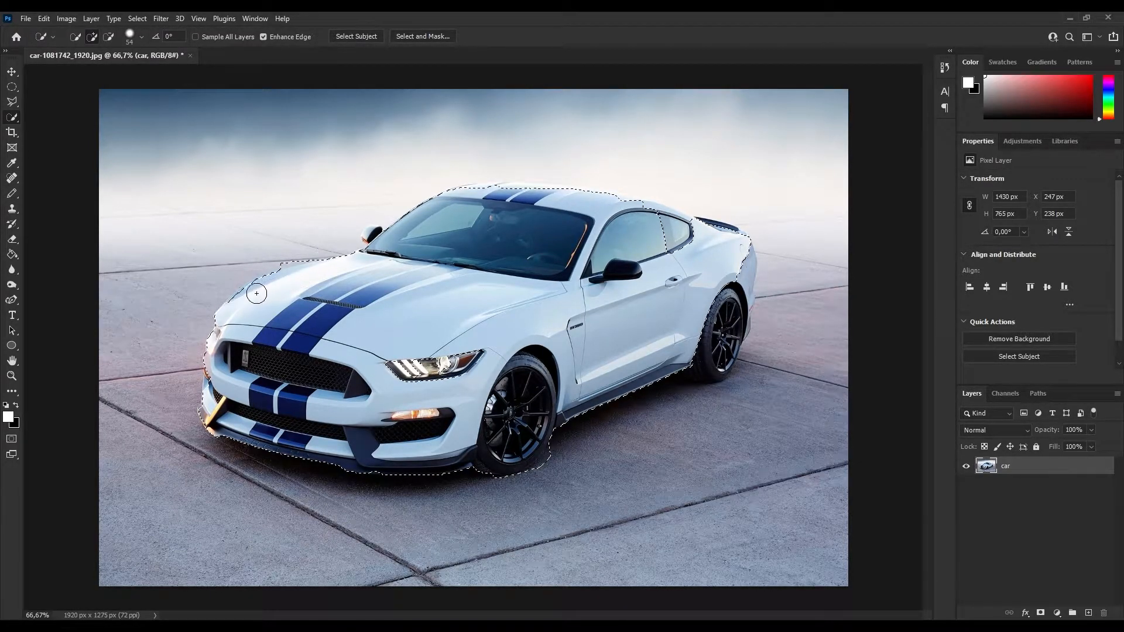
{"action": "mouse_move", "coordinate": [710, 334]}
{"action": "left_mouse_down"}
{"action": "mouse_move", "coordinate": [704, 369]}
{"action": "mouse_move", "coordinate": [746, 262]}
{"action": "left_mouse_up"}
{"action": "left_click_drag", "start_coordinate": [209, 397], "coordinate": [205, 375]}
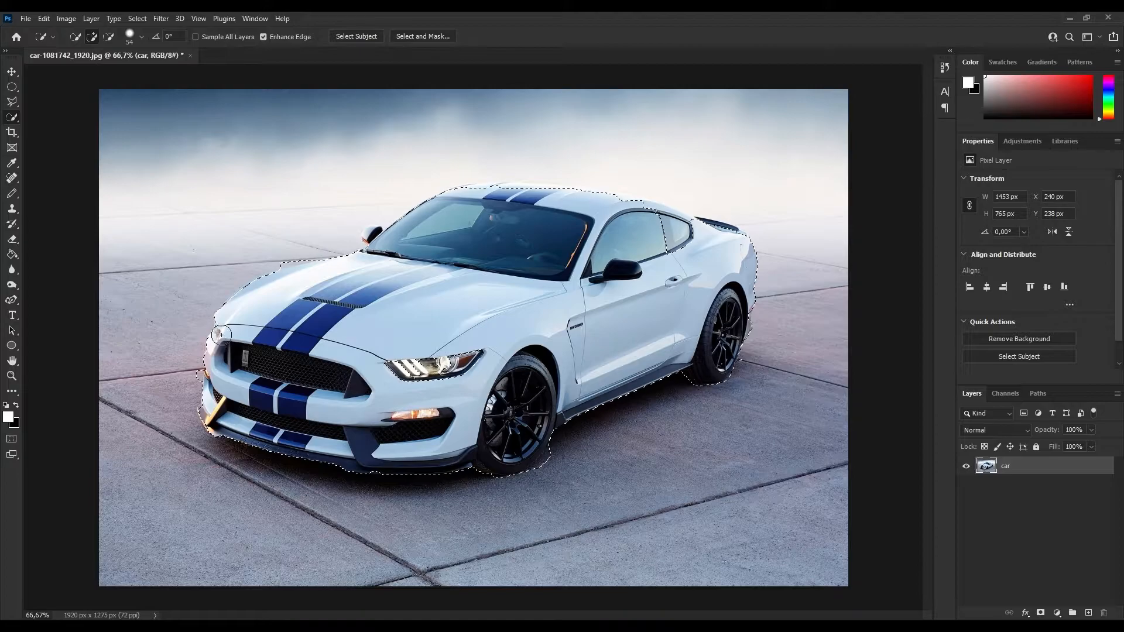
{"action": "left_click", "coordinate": [374, 237]}
{"action": "left_click", "coordinate": [507, 188]}
Refine the car selection along the roofline and windshield, subtracting spilled background and adding missed parts of the car
{"action": "key", "text": "ctrl+plus"}
{"action": "left_click", "coordinate": [481, 362]}
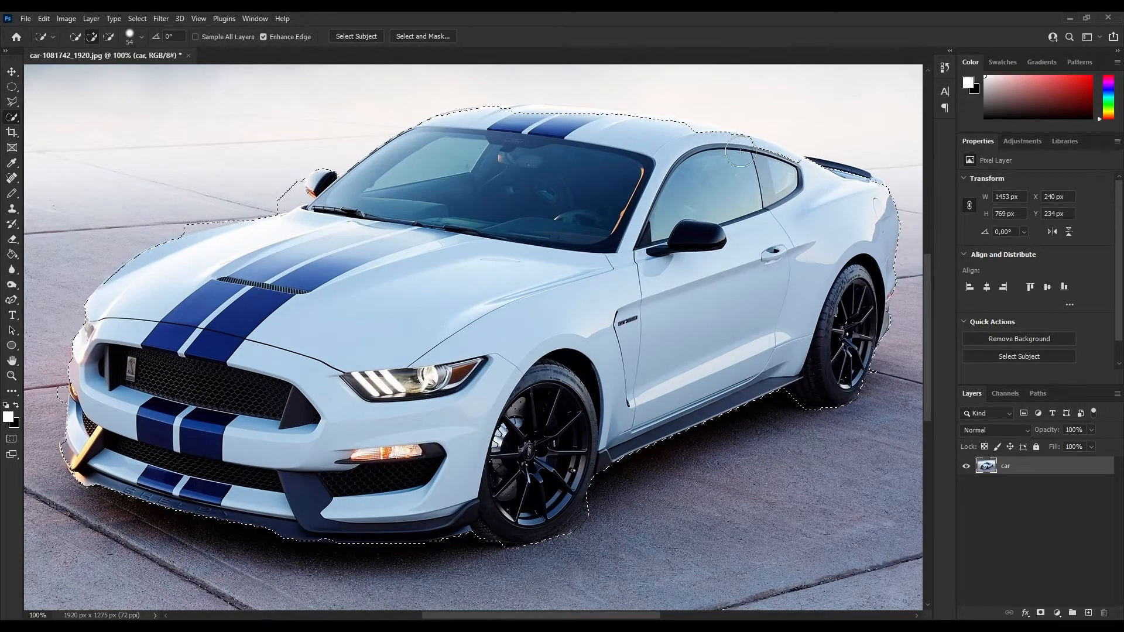
{"action": "mouse_move", "coordinate": [40, 213]}
{"action": "left_mouse_down"}
{"action": "mouse_move", "coordinate": [205, 93]}
{"action": "mouse_move", "coordinate": [410, 65]}
{"action": "mouse_move", "coordinate": [791, 77]}
{"action": "left_mouse_up"}
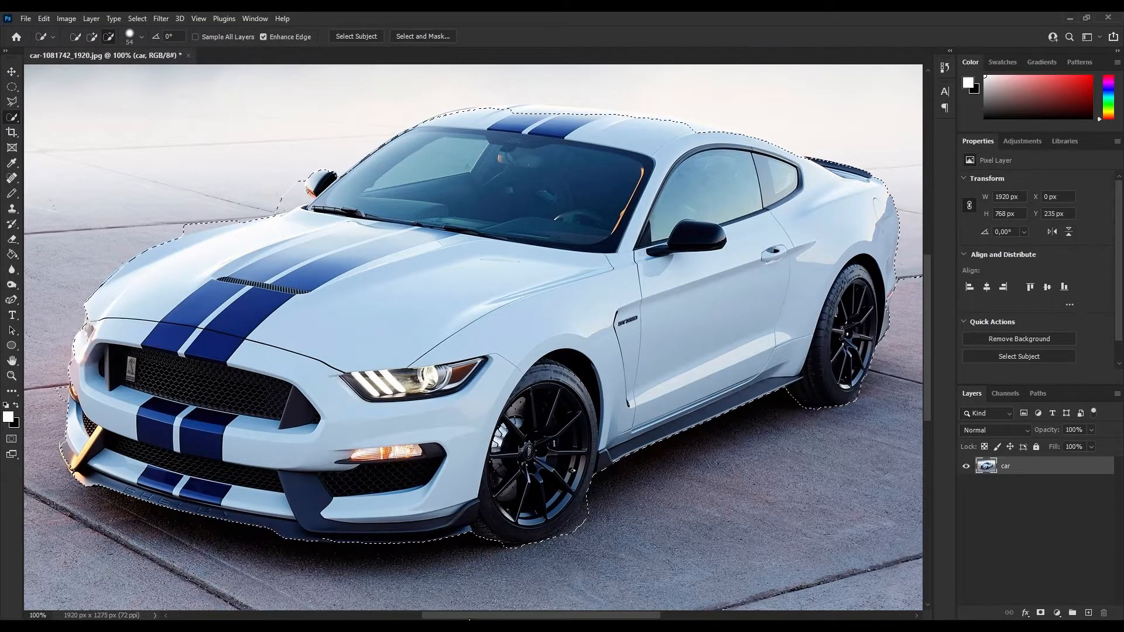
{"action": "scroll", "coordinate": [465, 187], "scroll_direction": "right", "scroll_amount": 3}
{"action": "mouse_move", "coordinate": [557, 144]}
{"action": "left_mouse_down"}
{"action": "mouse_move", "coordinate": [434, 119]}
{"action": "mouse_move", "coordinate": [637, 144]}
{"action": "left_mouse_up"}
{"action": "left_click", "coordinate": [109, 37]}
{"action": "left_click", "coordinate": [92, 37]}
{"action": "left_click_drag", "start_coordinate": [345, 123], "coordinate": [303, 125]}
{"action": "scroll", "coordinate": [166, 352], "scroll_direction": "left", "scroll_amount": 5}
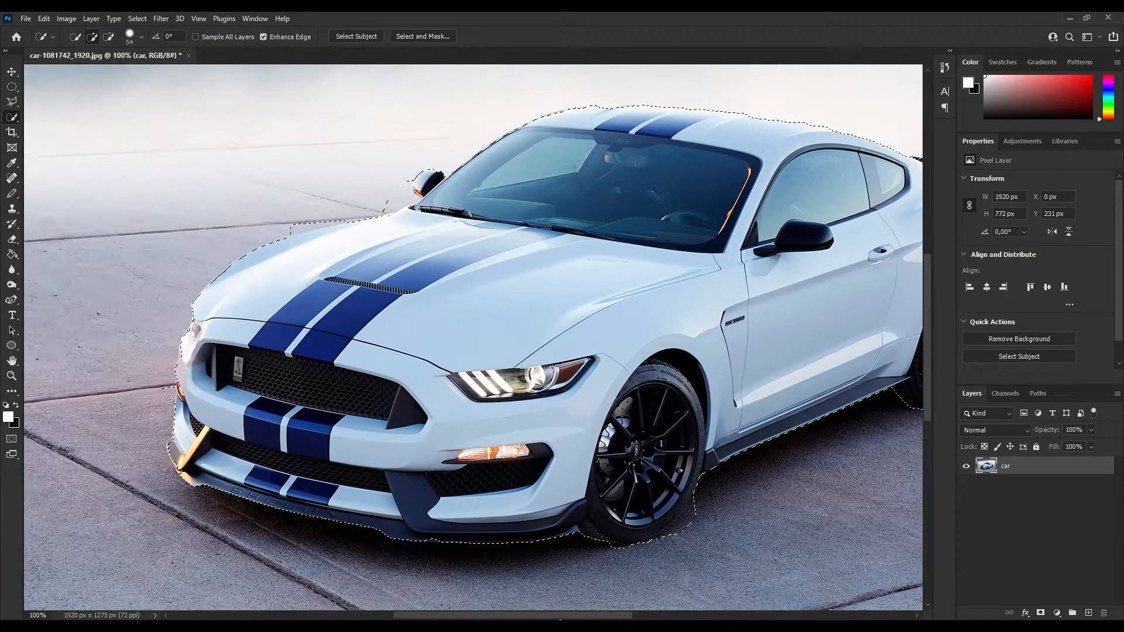
Subtract the excess pavement from the selection beside the front bumper and around the front wheel
{"action": "key", "text": "alt"}
{"action": "left_click", "coordinate": [159, 393]}
{"action": "left_click_drag", "start_coordinate": [704, 520], "coordinate": [673, 548]}
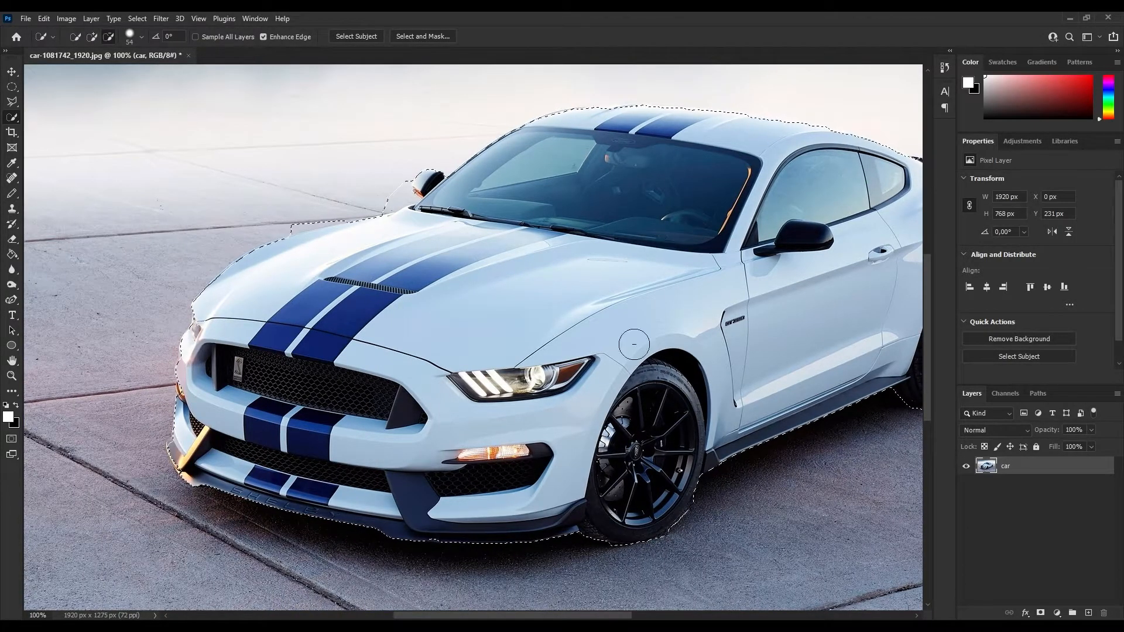
Clean up the selection along the hood edge and around the far side mirror, subtracting background and adding the mirror
{"action": "scroll", "coordinate": [706, 480], "scroll_direction": "right", "scroll_amount": 4}
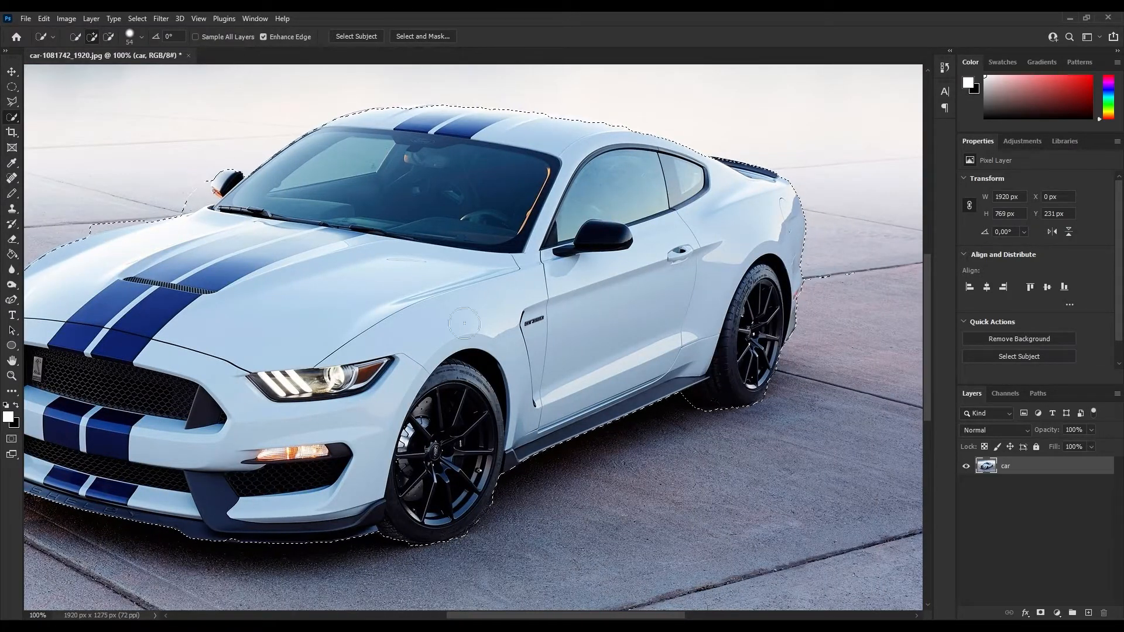
{"action": "left_click", "coordinate": [108, 38]}
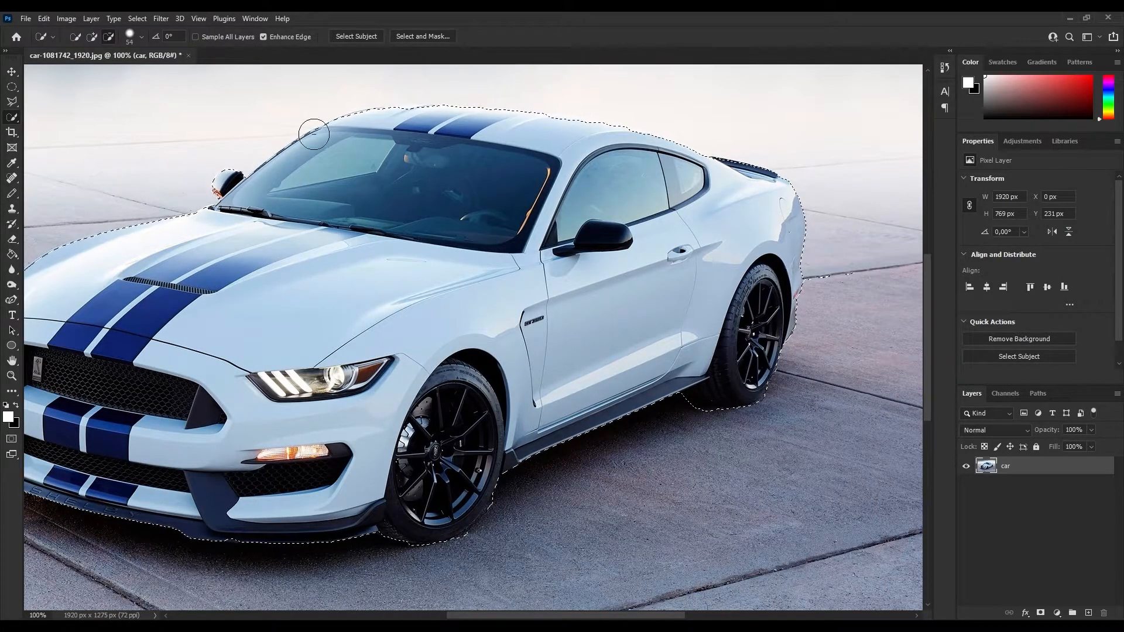
{"action": "left_click", "coordinate": [91, 38]}
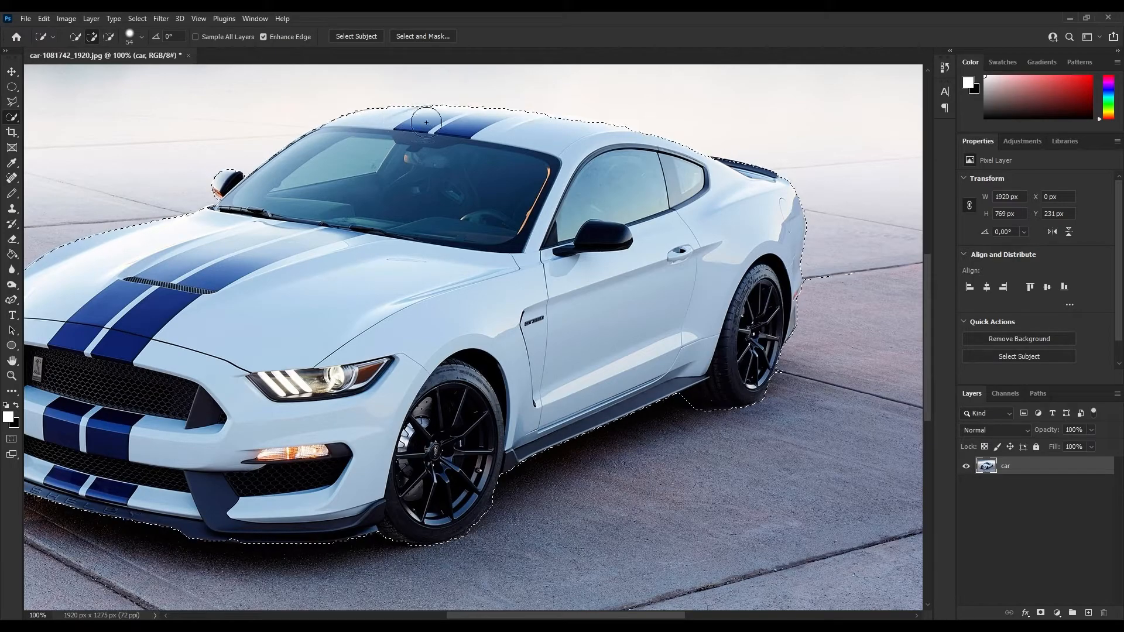
{"action": "left_click", "coordinate": [108, 38]}
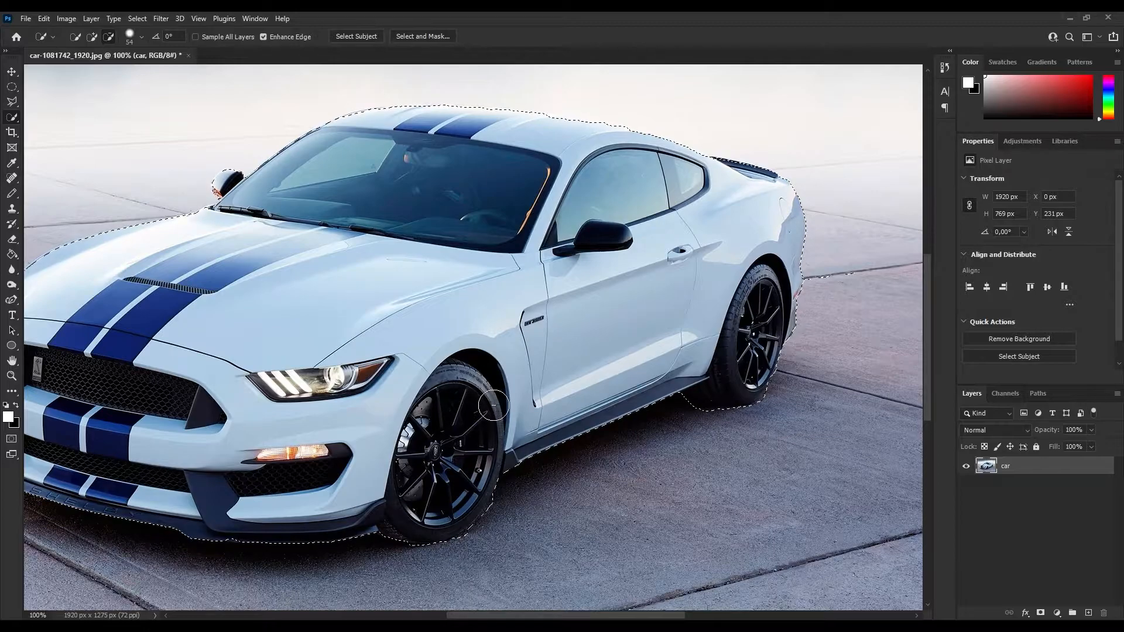
{"action": "left_click", "coordinate": [109, 37]}
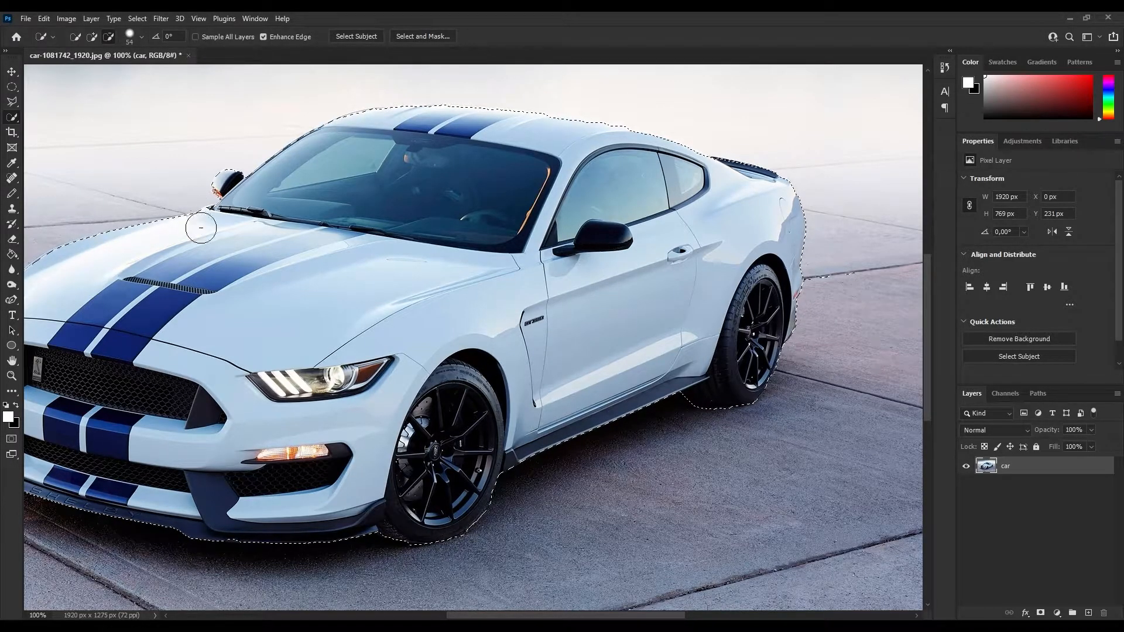
{"action": "left_click", "coordinate": [90, 38]}
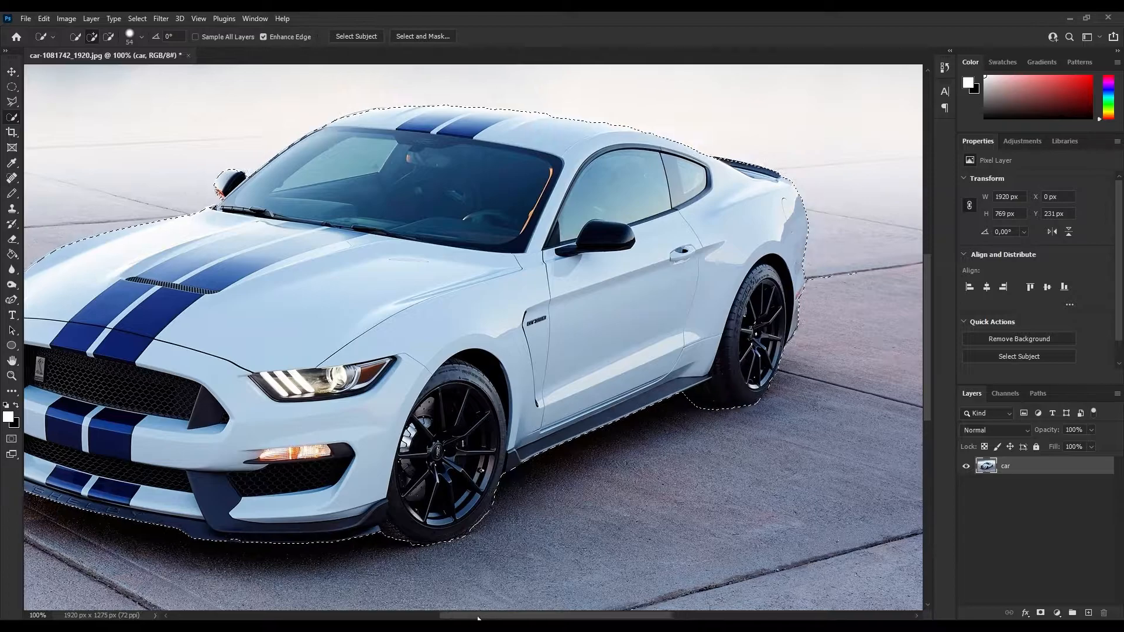
{"action": "scroll", "coordinate": [483, 617], "scroll_direction": "left", "scroll_amount": 5}
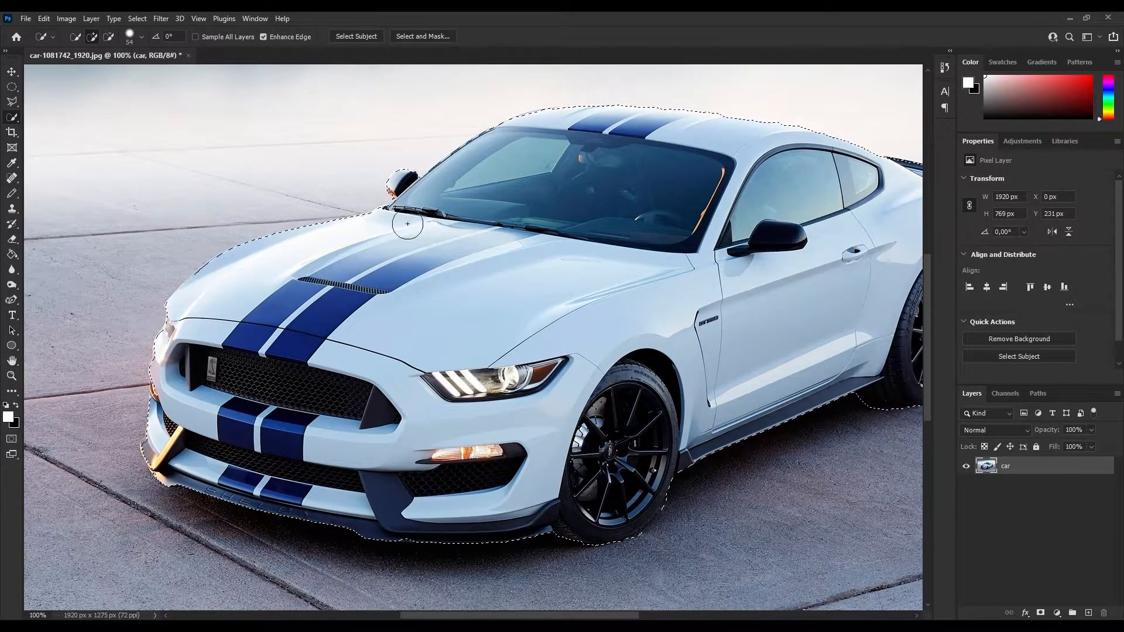
{"action": "left_click", "coordinate": [405, 187]}
{"action": "key", "text": "ctrl+minus"}
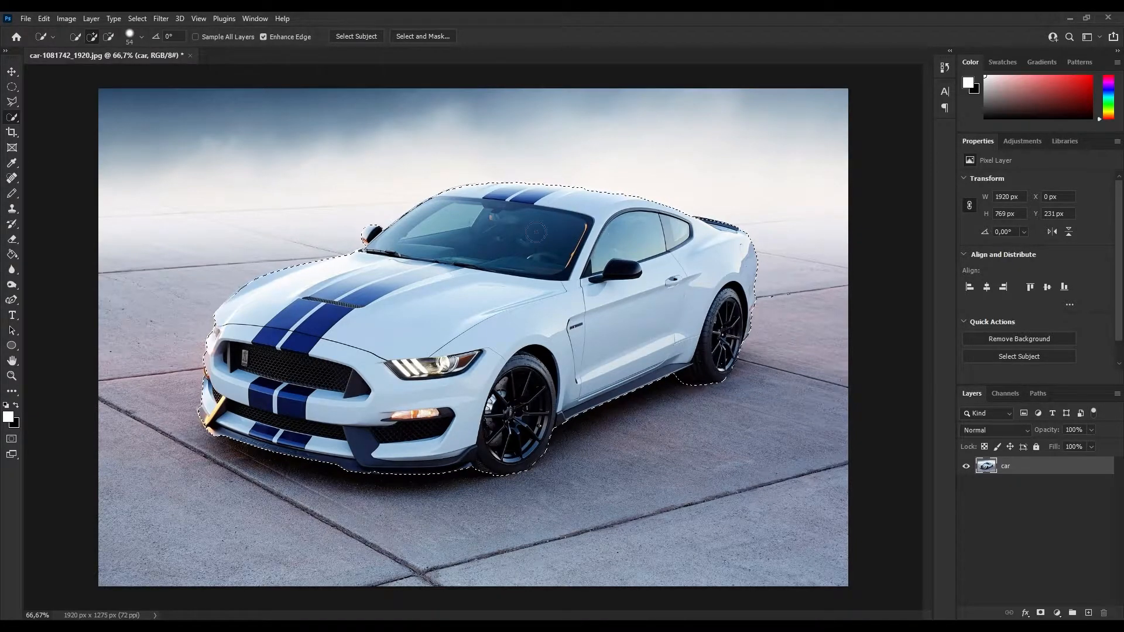
Refine the selection in Select and Mask with Smooth 21 and Feather about 1.6 px, and apply it as the car layer's mask
{"action": "left_click", "coordinate": [410, 36]}
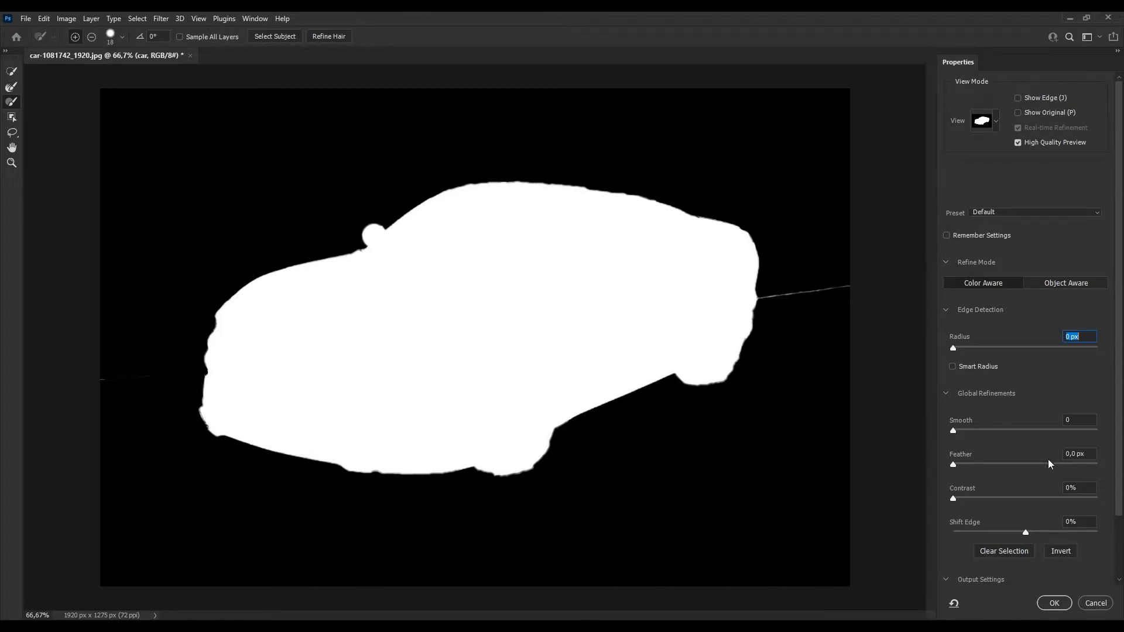
{"action": "left_click", "coordinate": [953, 431]}
{"action": "left_click_drag", "start_coordinate": [969, 432], "coordinate": [985, 430]}
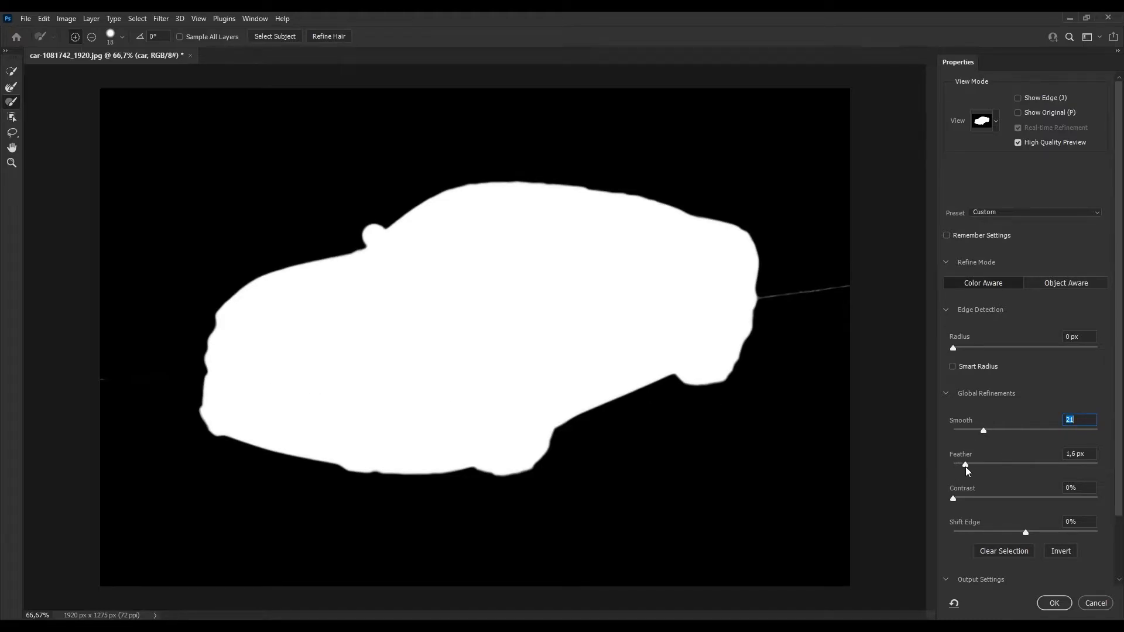
{"action": "left_click_drag", "start_coordinate": [965, 466], "coordinate": [967, 467]}
{"action": "left_click_drag", "start_coordinate": [965, 465], "coordinate": [968, 464]}
{"action": "left_click", "coordinate": [1053, 603]}
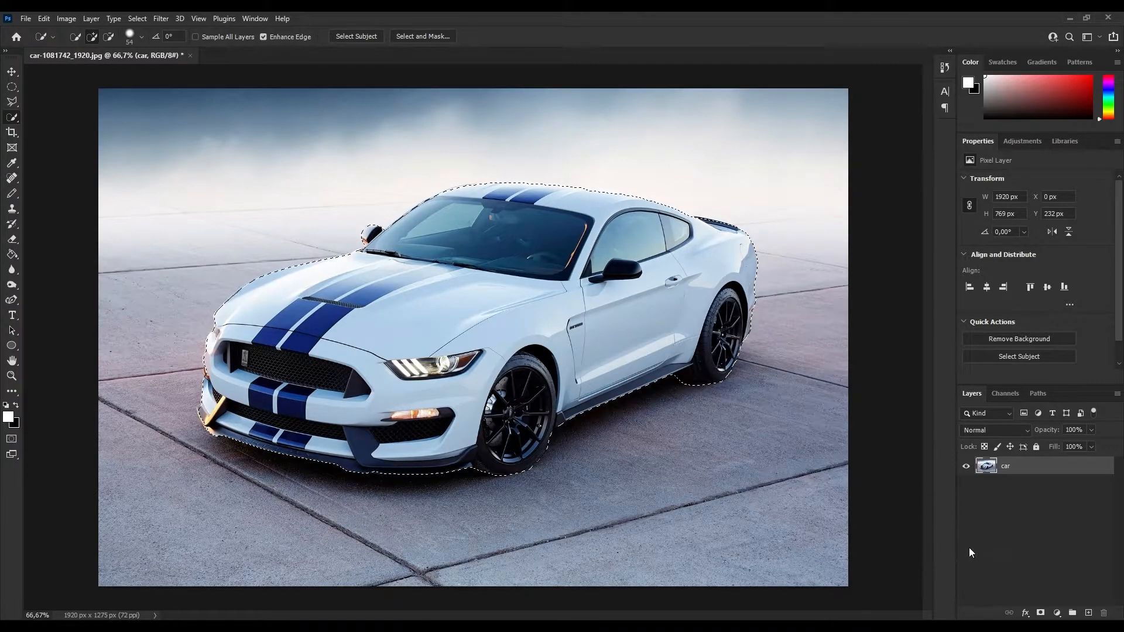
{"action": "left_click", "coordinate": [1040, 614]}
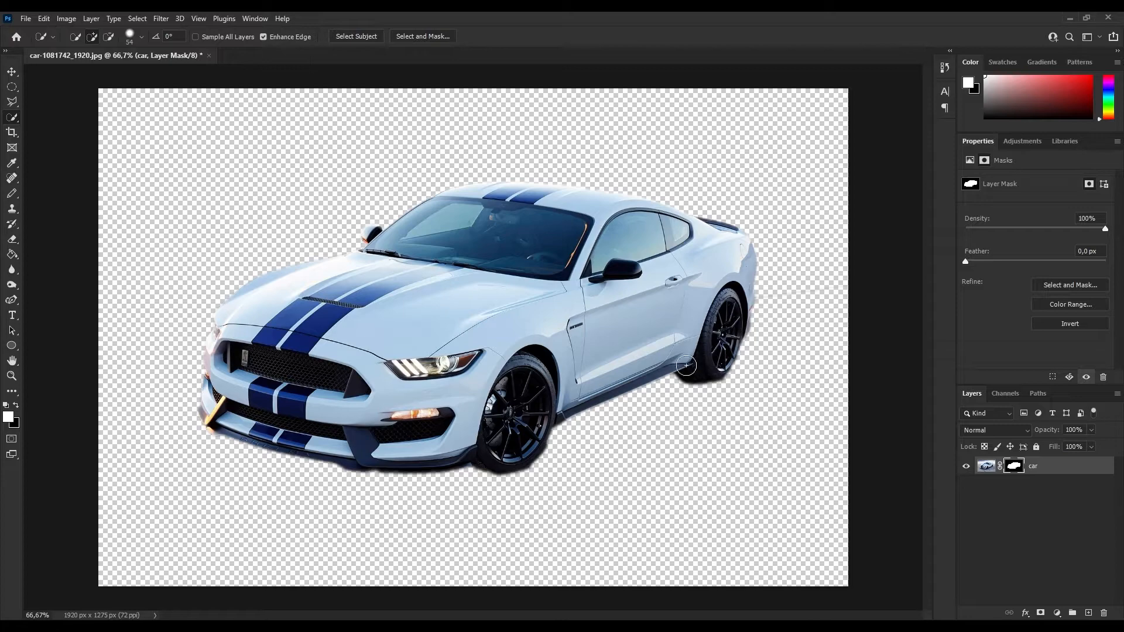
Add a new empty layer above the car layer and name it Background
{"action": "left_click", "coordinate": [1088, 614]}
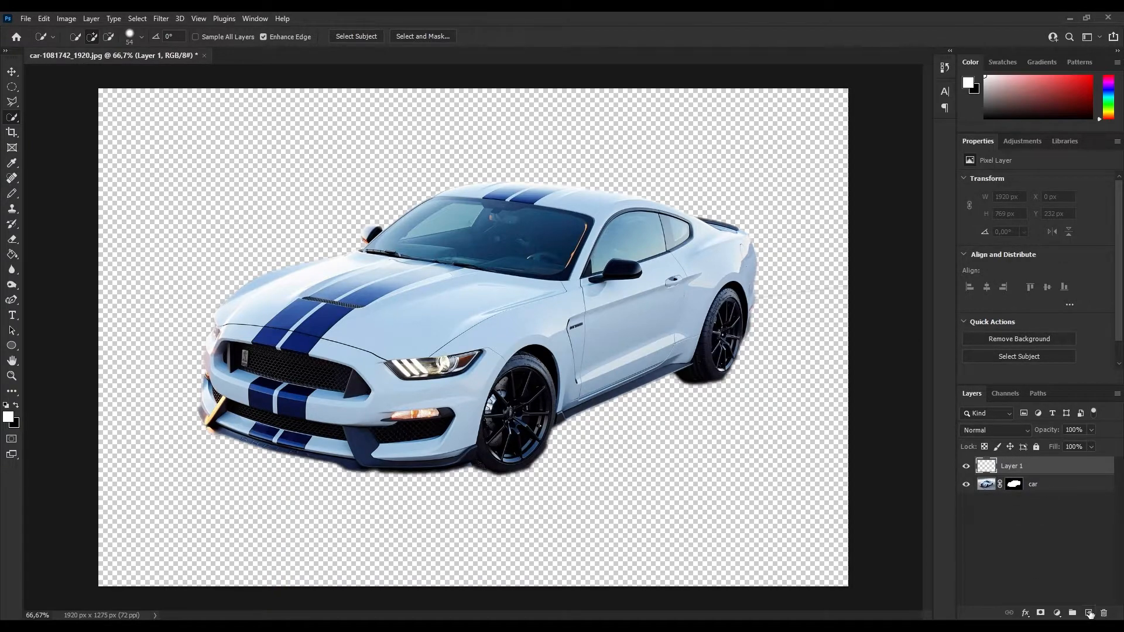
{"action": "double_click", "coordinate": [1008, 467]}
{"action": "type", "text": "Ba"}
{"action": "key", "text": "Return"}
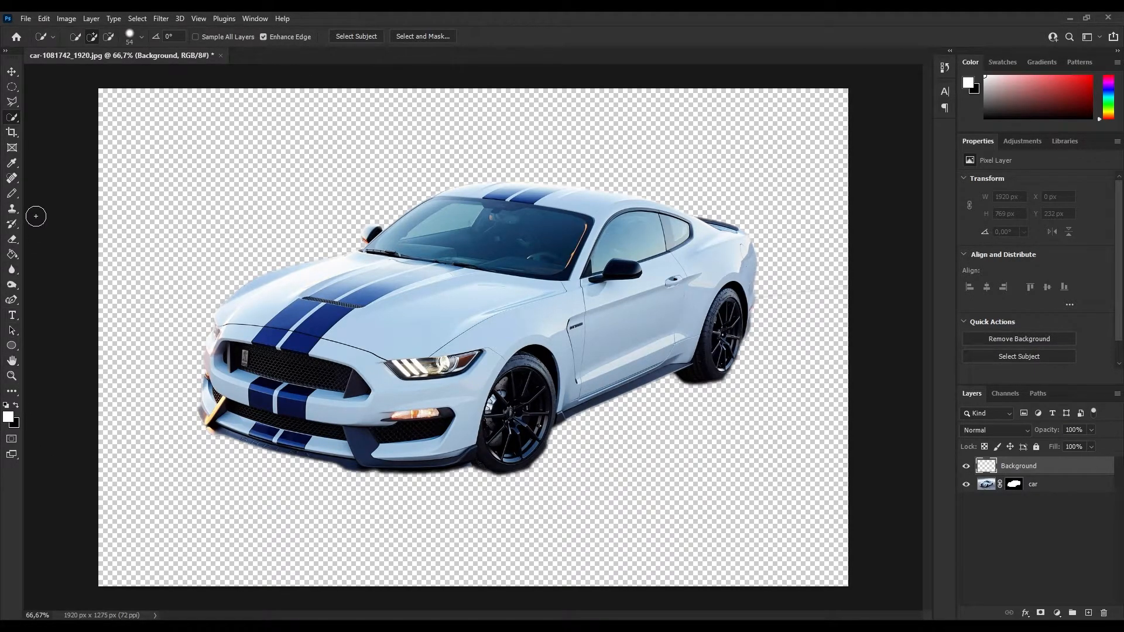
Move the cut-out car about 95 px left and 20 px up on the canvas
{"action": "left_click", "coordinate": [11, 71]}
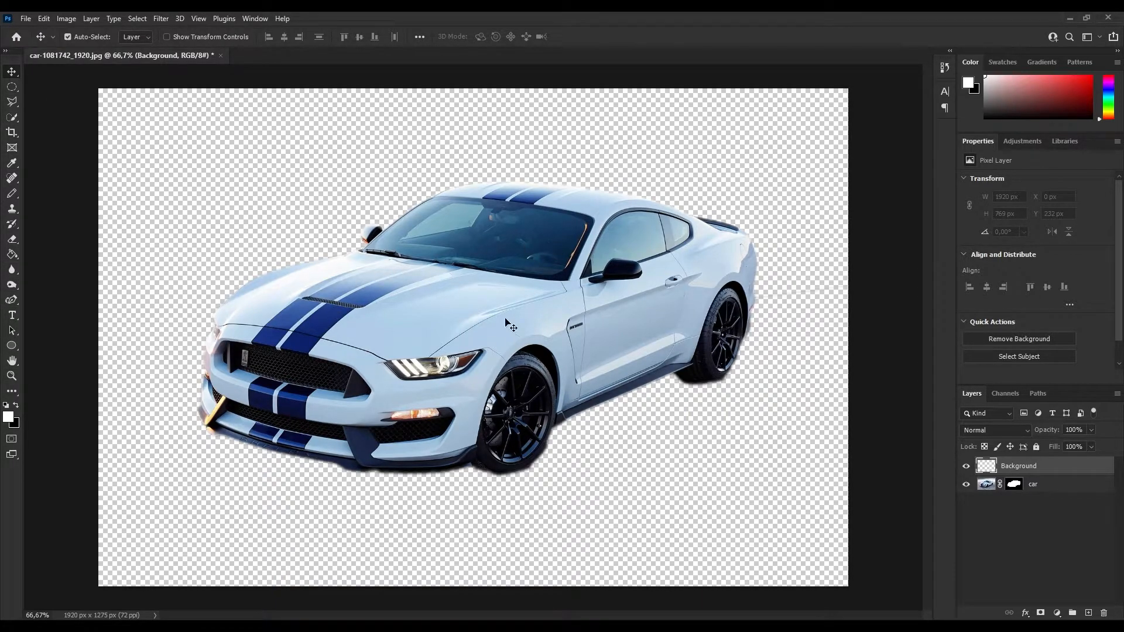
{"action": "left_click_drag", "start_coordinate": [493, 302], "coordinate": [452, 293]}
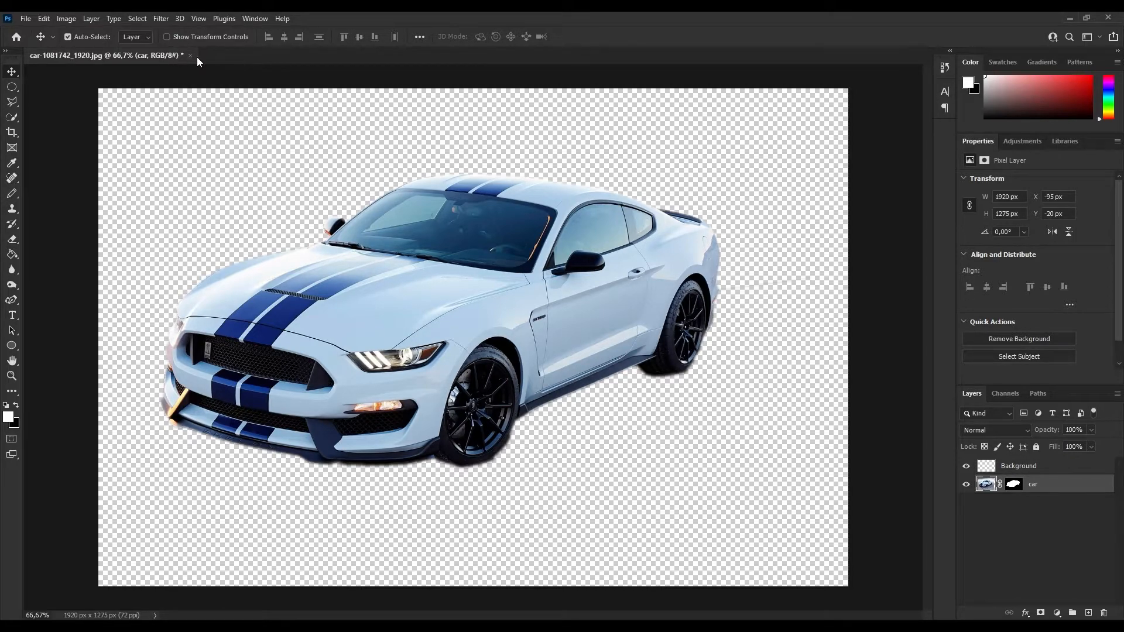
Create a new 2400 x 1700 px document at 72 ppi in RGB Color with white background contents
{"action": "left_click", "coordinate": [25, 19]}
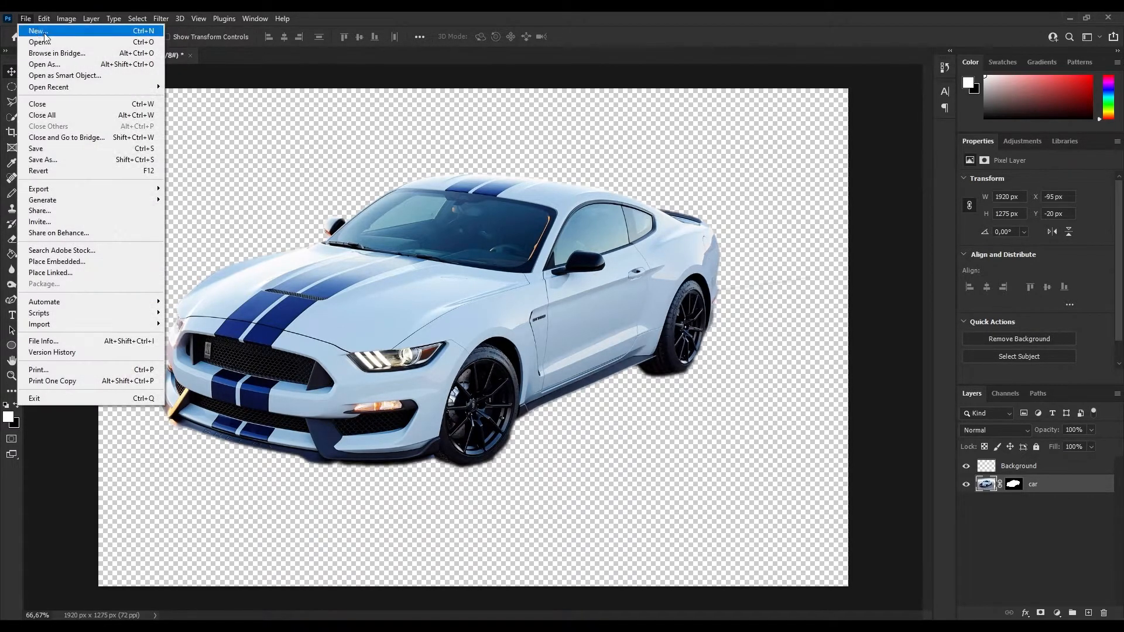
{"action": "left_click", "coordinate": [38, 31]}
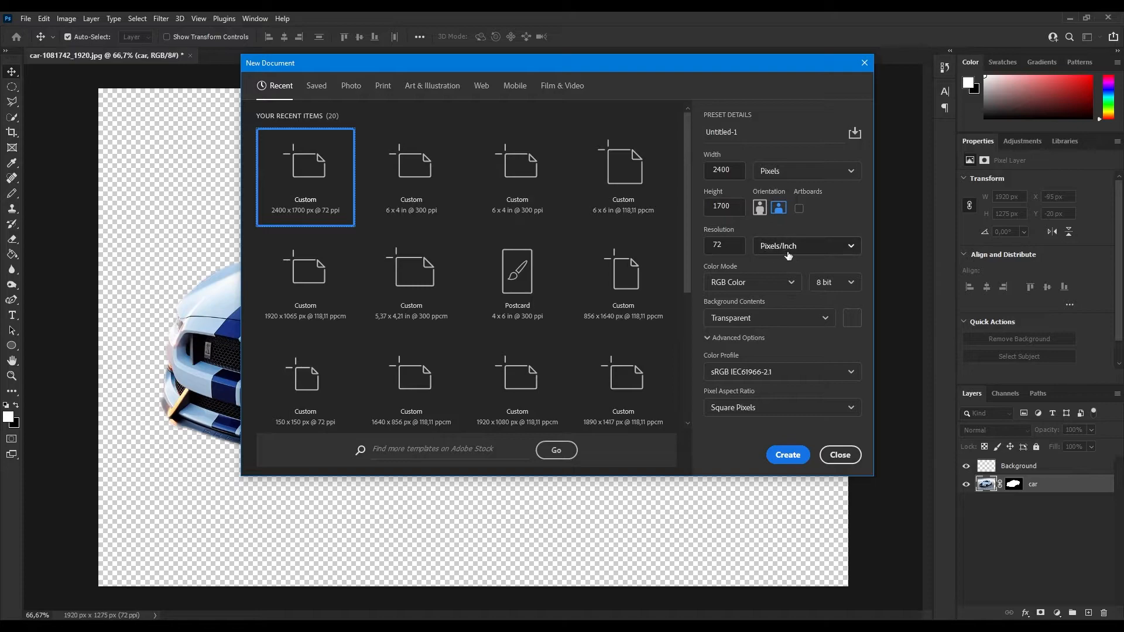
{"action": "left_click", "coordinate": [774, 326]}
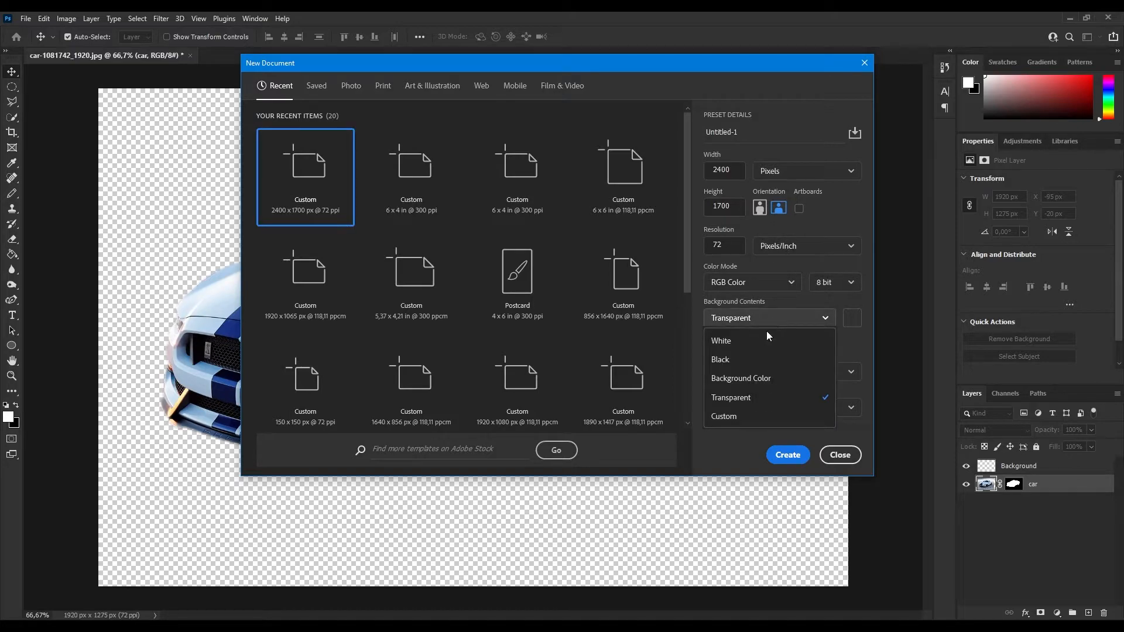
{"action": "left_click", "coordinate": [737, 341]}
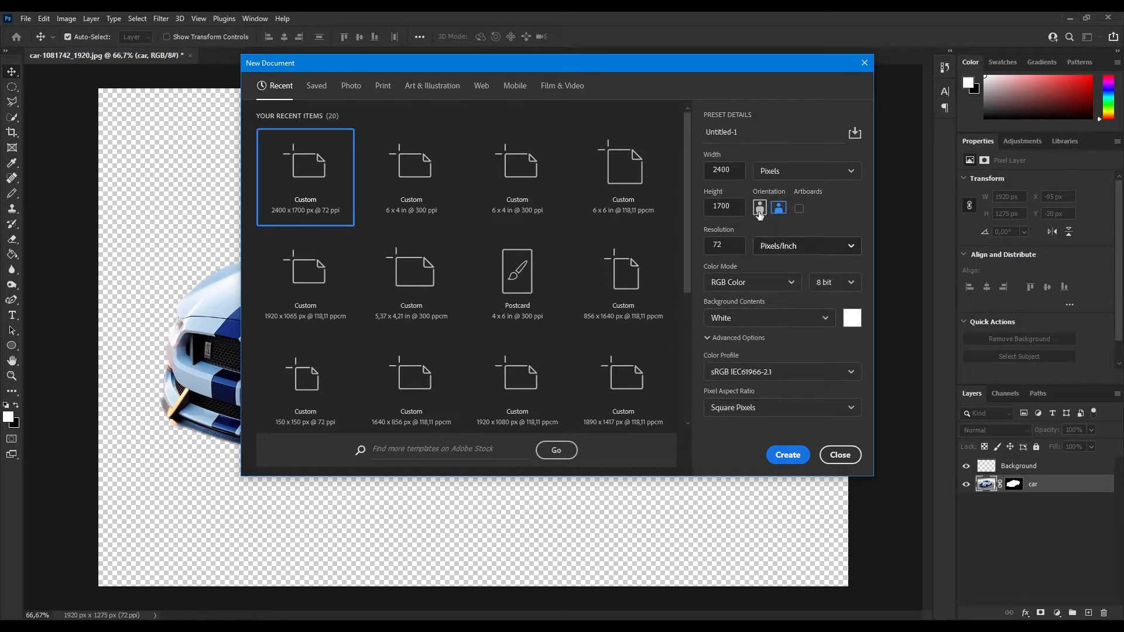
{"action": "left_click", "coordinate": [787, 454]}
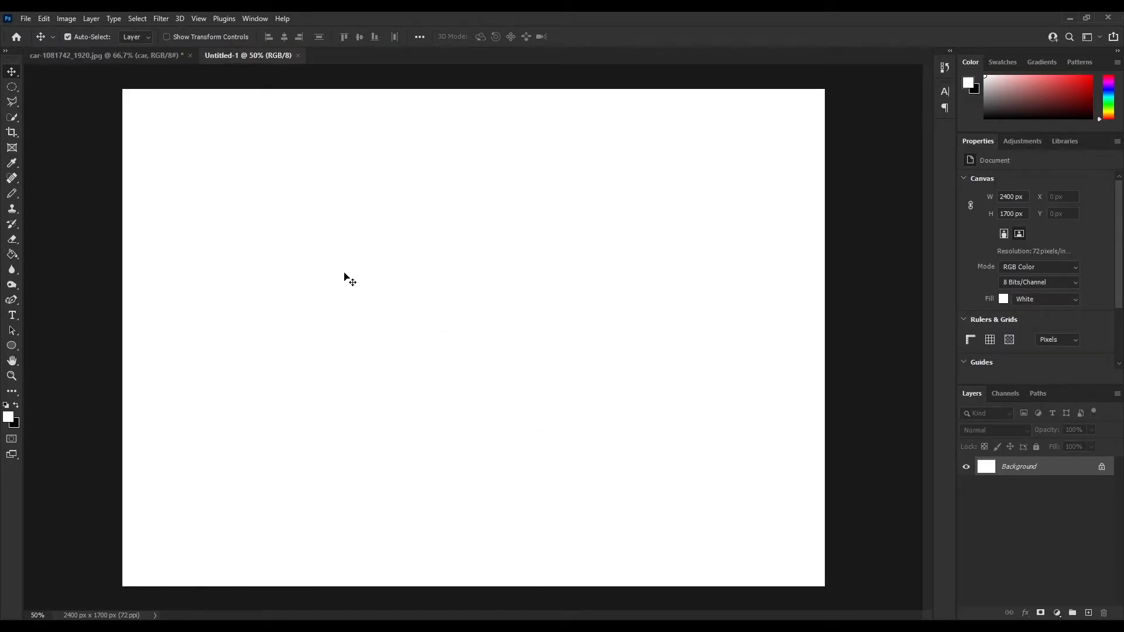
Copy the masked car layer from the photo document into the new document, placing it at about X 212 px, Y 232 px
{"action": "left_click", "coordinate": [141, 55]}
{"action": "left_click_drag", "start_coordinate": [495, 305], "coordinate": [482, 330]}
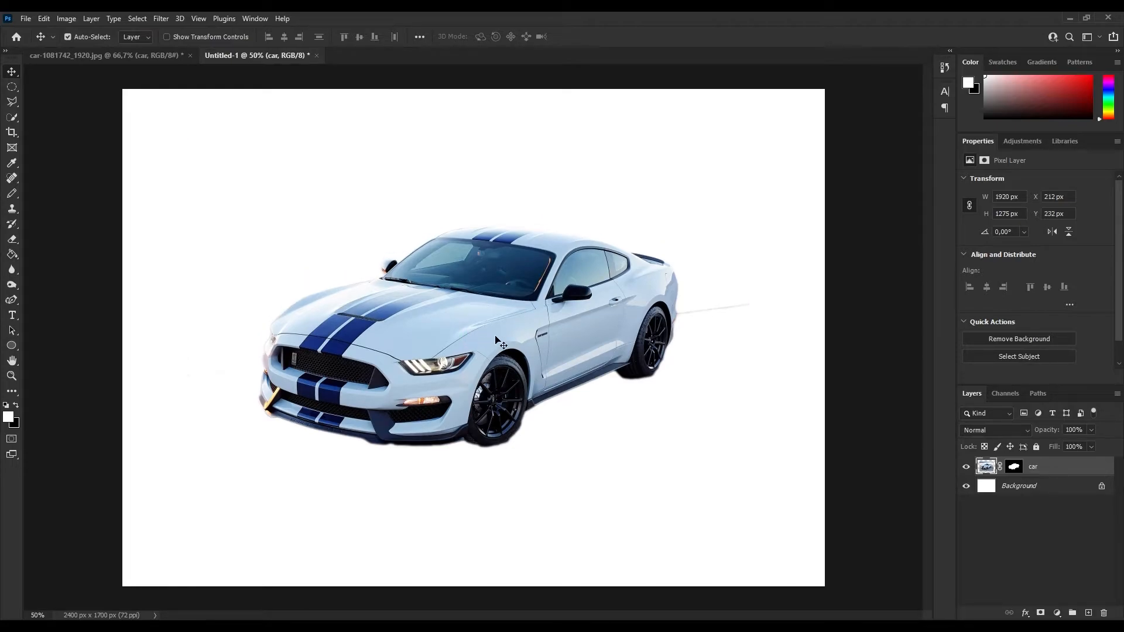
{"action": "left_click", "coordinate": [617, 188]}
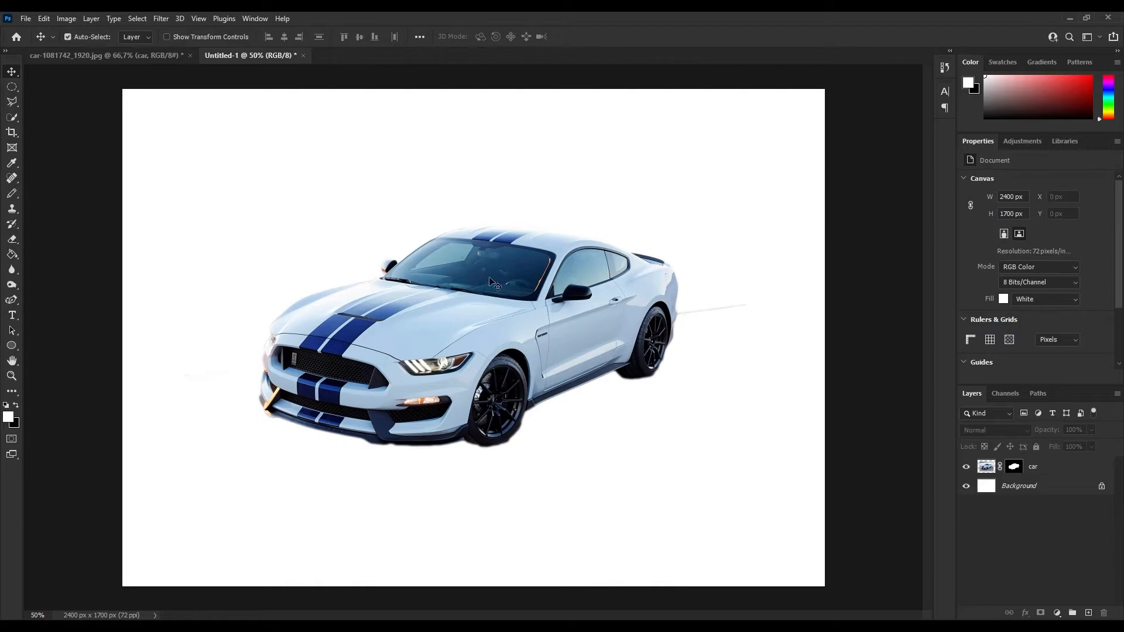
Unlock the white background layer and name it Background
{"action": "left_click", "coordinate": [1102, 486]}
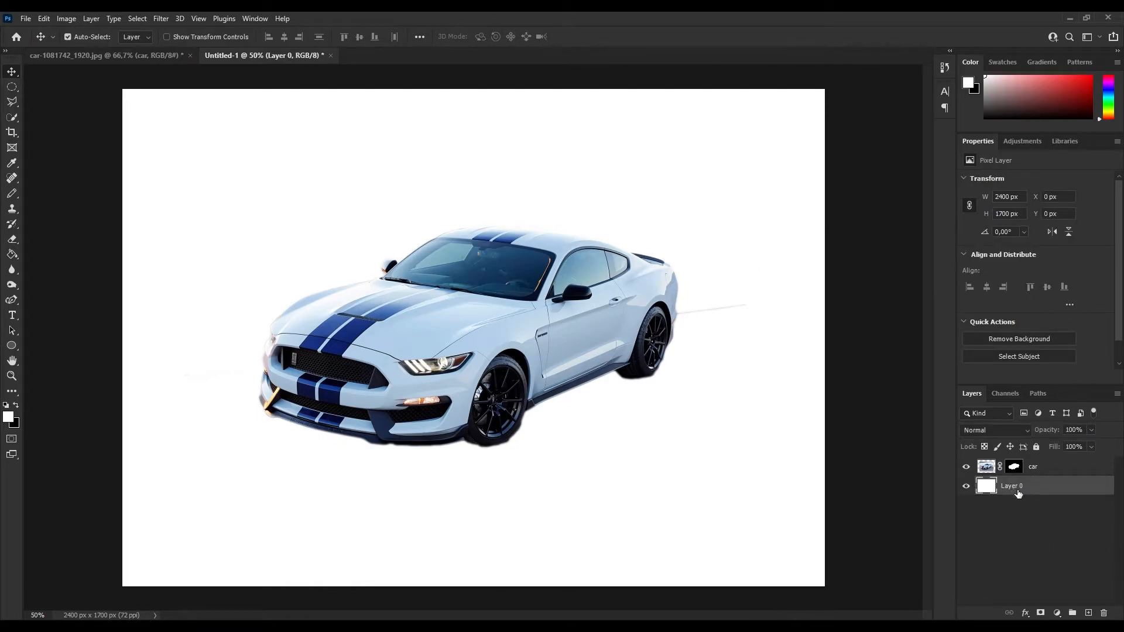
{"action": "double_click", "coordinate": [1010, 486]}
{"action": "type", "text": "Background"}
{"action": "key", "text": "Return"}
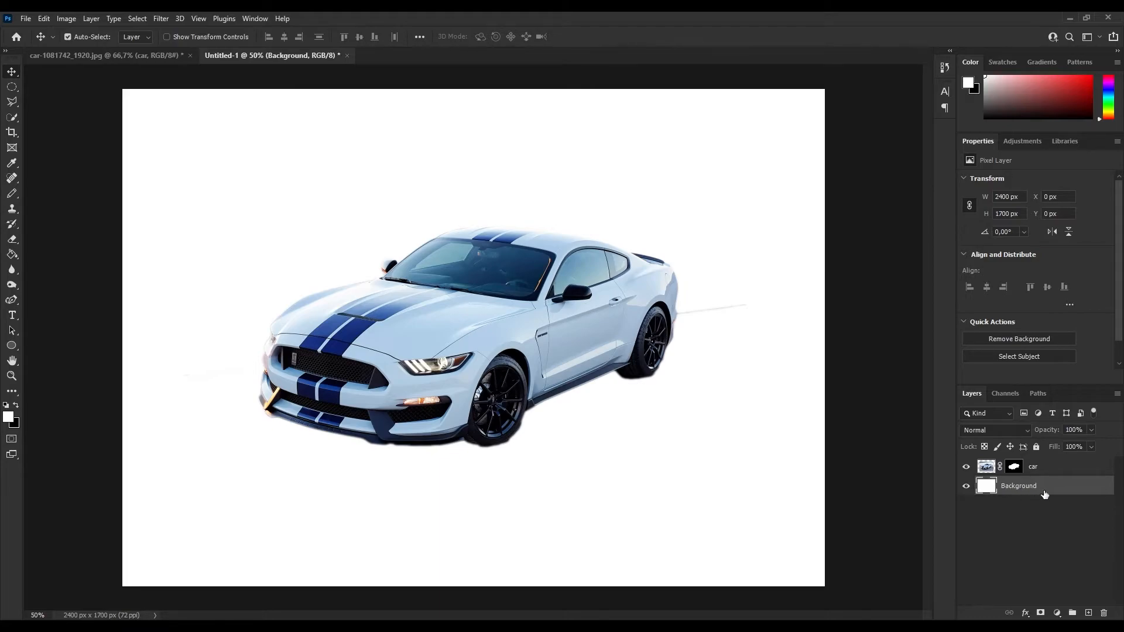
Add a reversed linear Gradient Overlay in blue tones to the Background layer, at a 161° angle and 63% scale
{"action": "left_click", "coordinate": [1025, 613]}
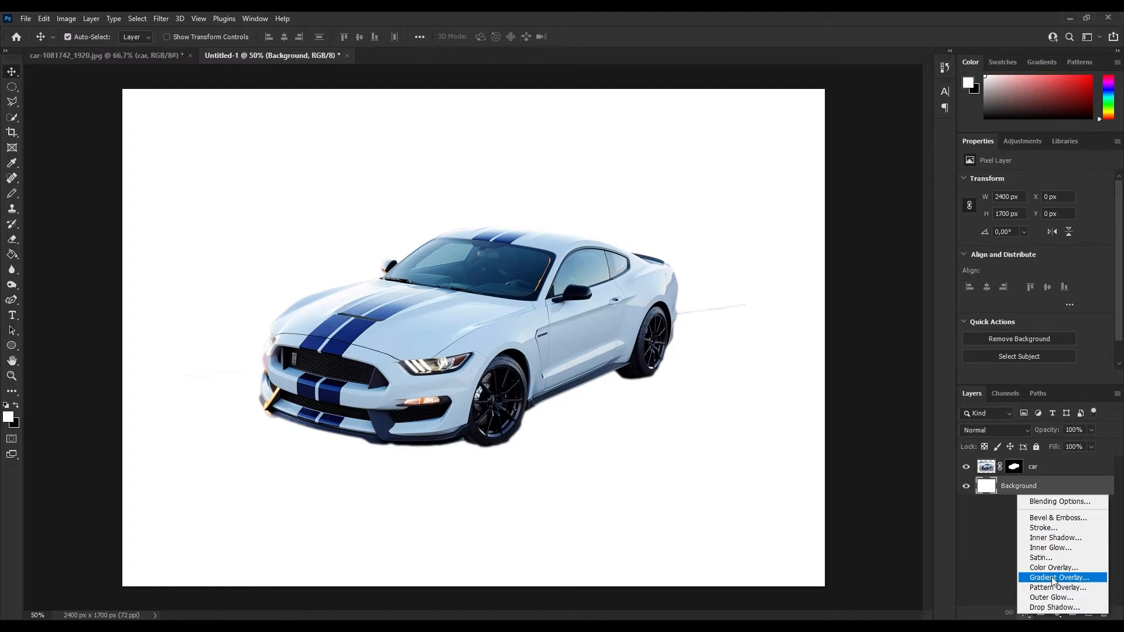
{"action": "left_click", "coordinate": [1058, 579]}
{"action": "left_click", "coordinate": [1031, 509]}
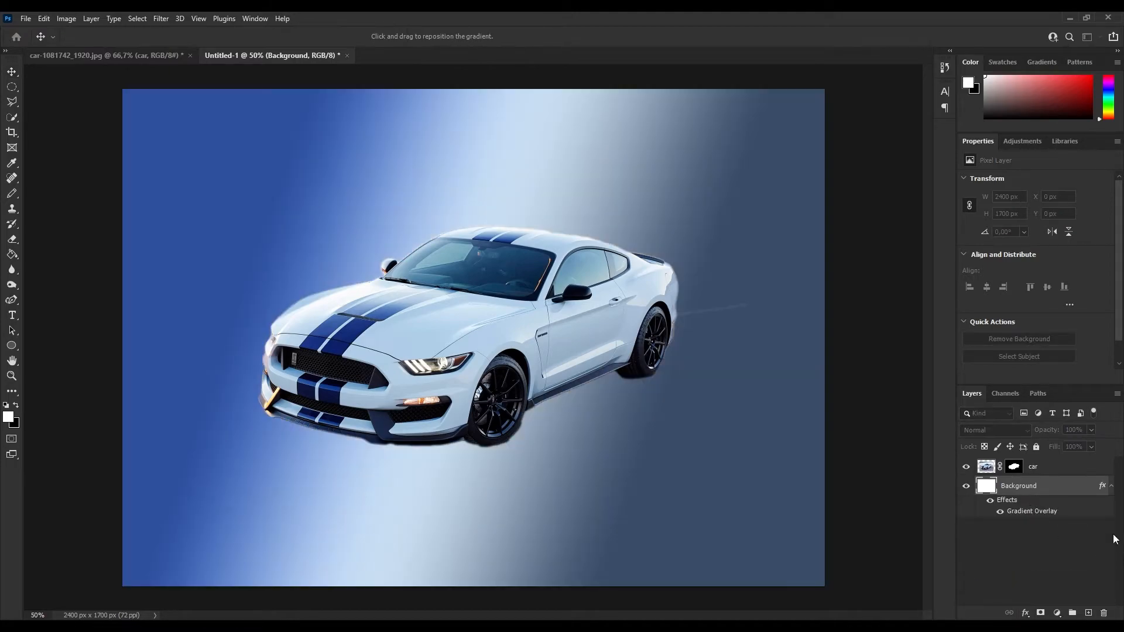
{"action": "double_click", "coordinate": [1031, 511]}
{"action": "left_click_drag", "start_coordinate": [663, 150], "coordinate": [452, 268]}
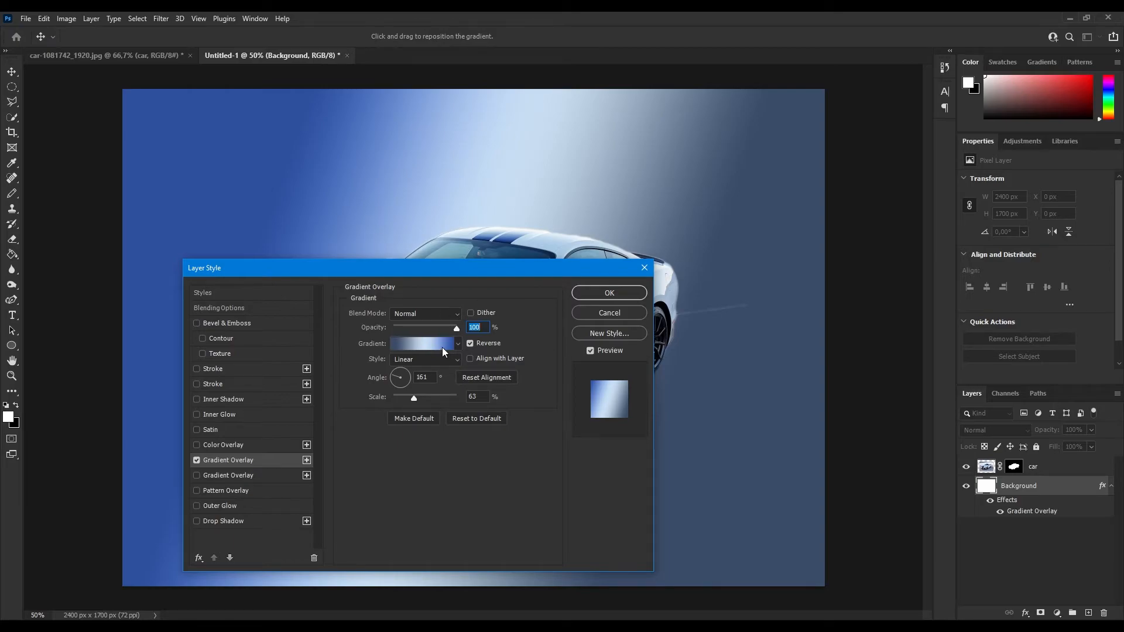
{"action": "left_click_drag", "start_coordinate": [481, 281], "coordinate": [891, 115]}
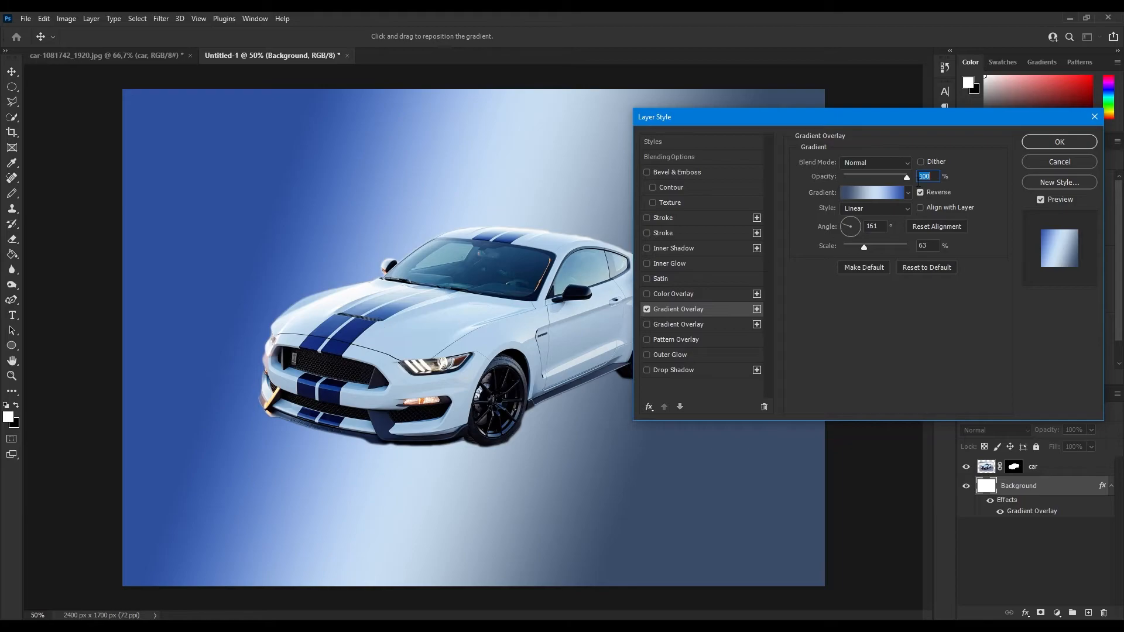
Try recolouring the first stop of the background gradient to red, cf5255
{"action": "left_click", "coordinate": [870, 192]}
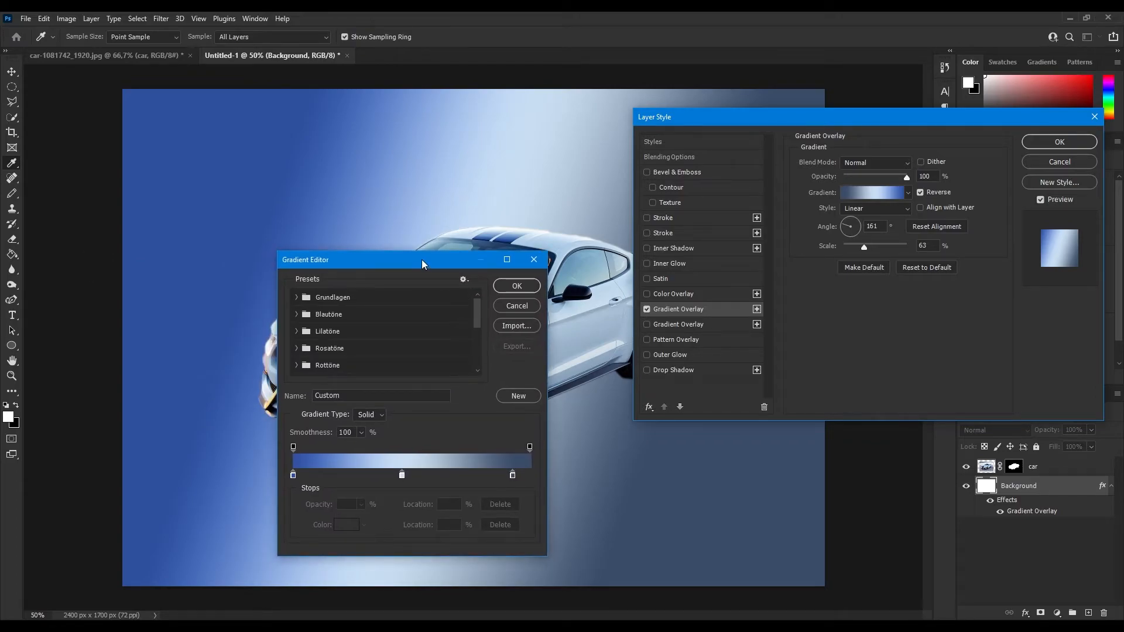
{"action": "left_click_drag", "start_coordinate": [422, 260], "coordinate": [424, 146]}
{"action": "left_click", "coordinate": [296, 362]}
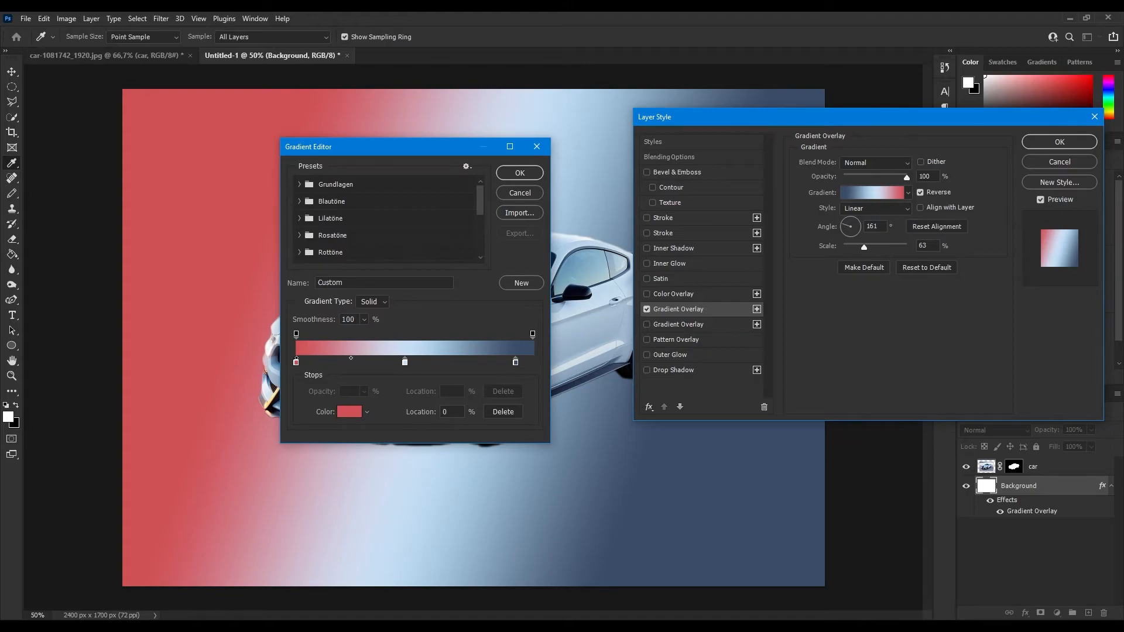
{"action": "double_click", "coordinate": [296, 363]}
{"action": "left_click", "coordinate": [406, 325]}
{"action": "left_click", "coordinate": [520, 193]}
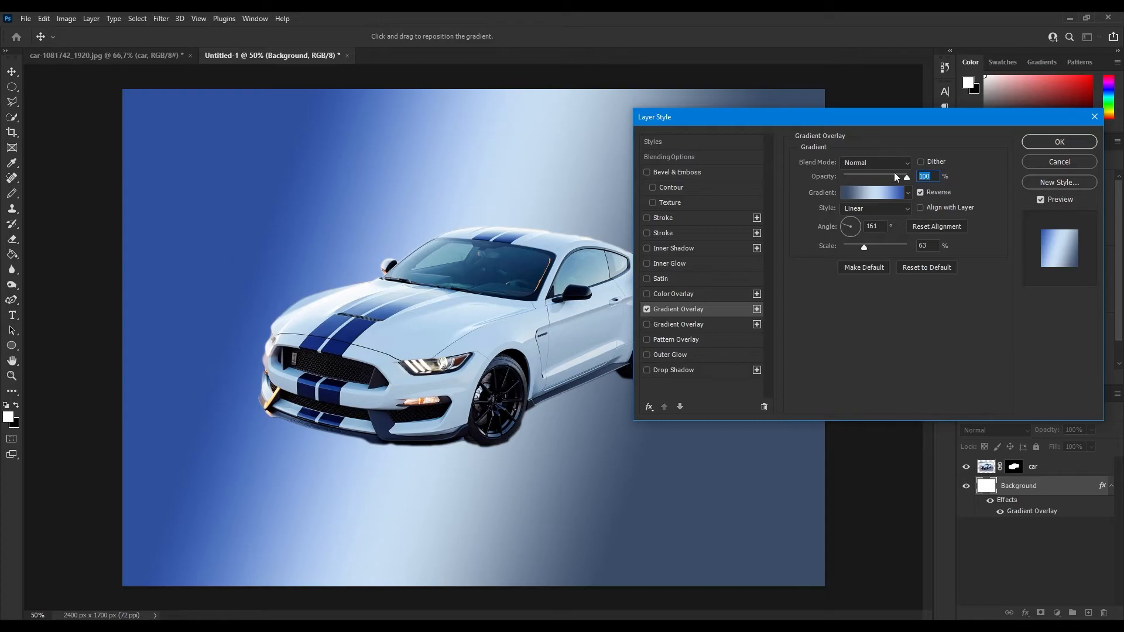
{"action": "left_click_drag", "start_coordinate": [954, 118], "coordinate": [729, 171]}
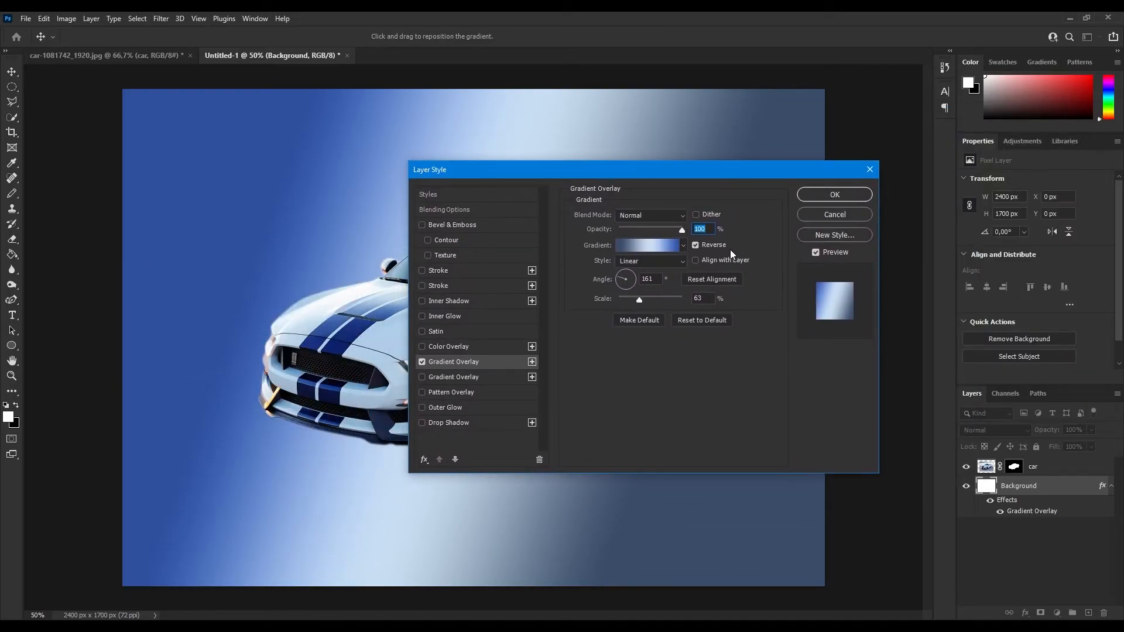
{"action": "left_click", "coordinate": [652, 247]}
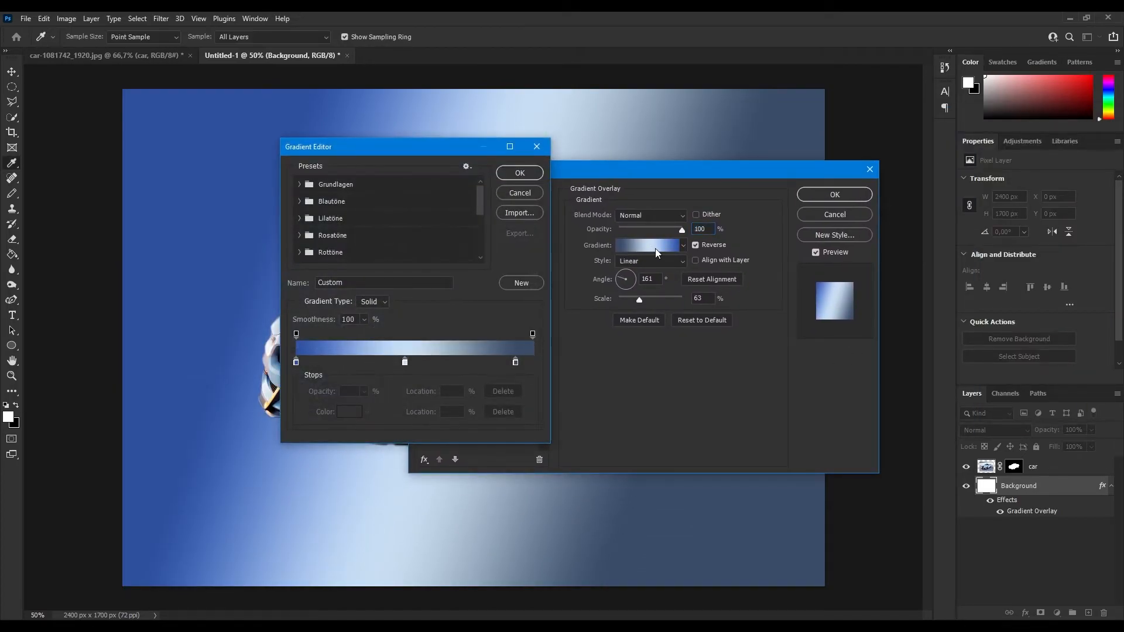
{"action": "double_click", "coordinate": [295, 362]}
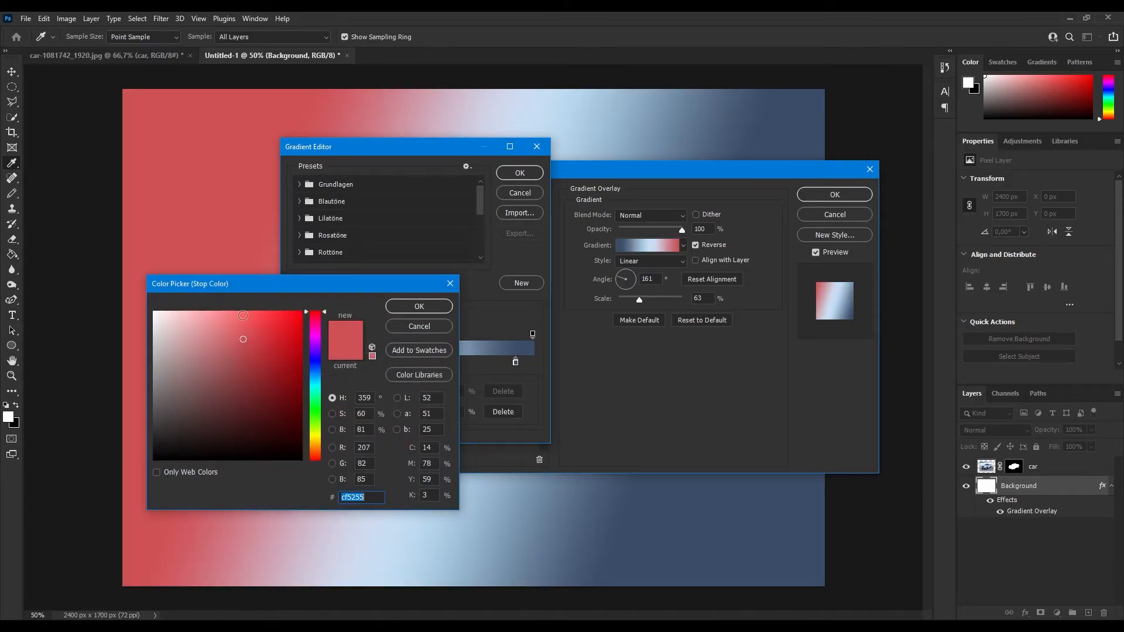
{"action": "key", "text": "Return"}
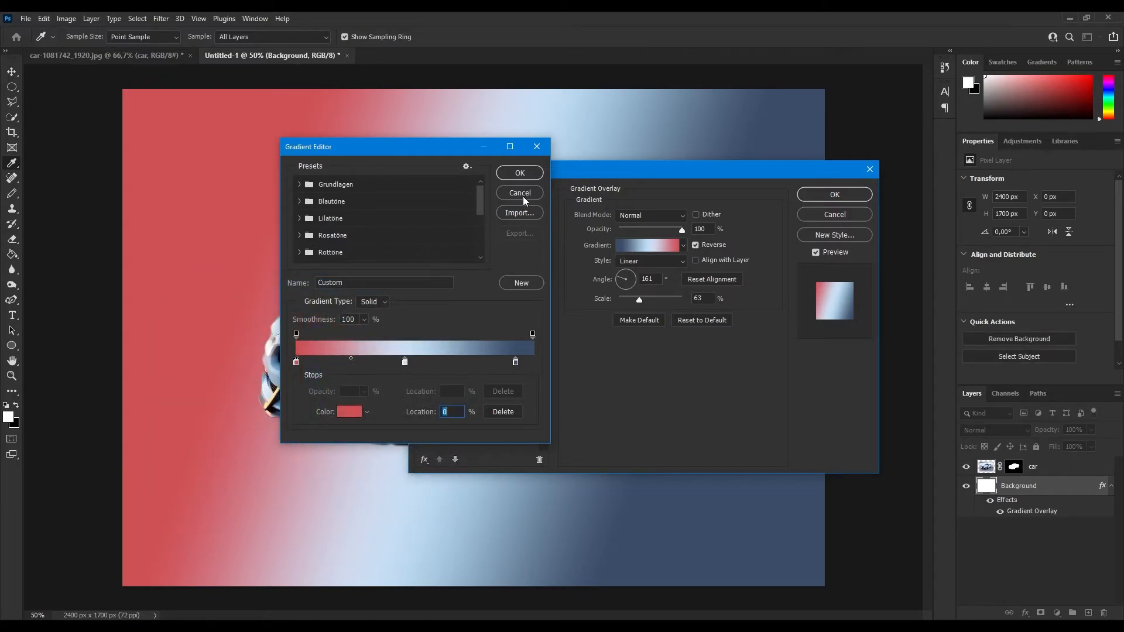
{"action": "left_click", "coordinate": [522, 195]}
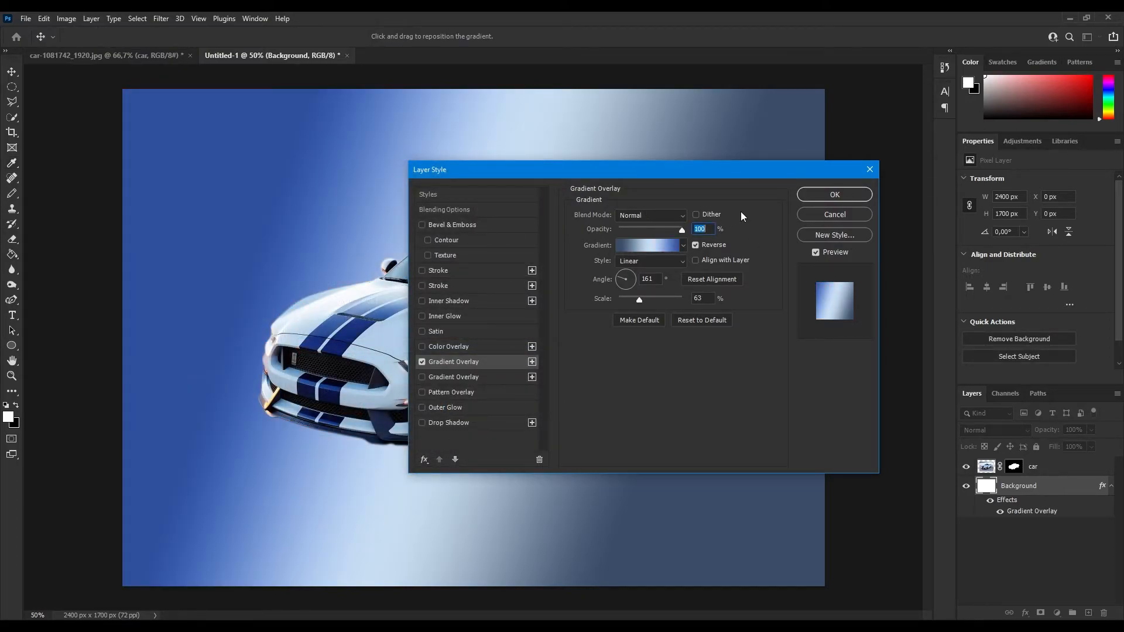
Apply the Gradient Overlay with its blue gradient to the Background layer
{"action": "left_click", "coordinate": [835, 196]}
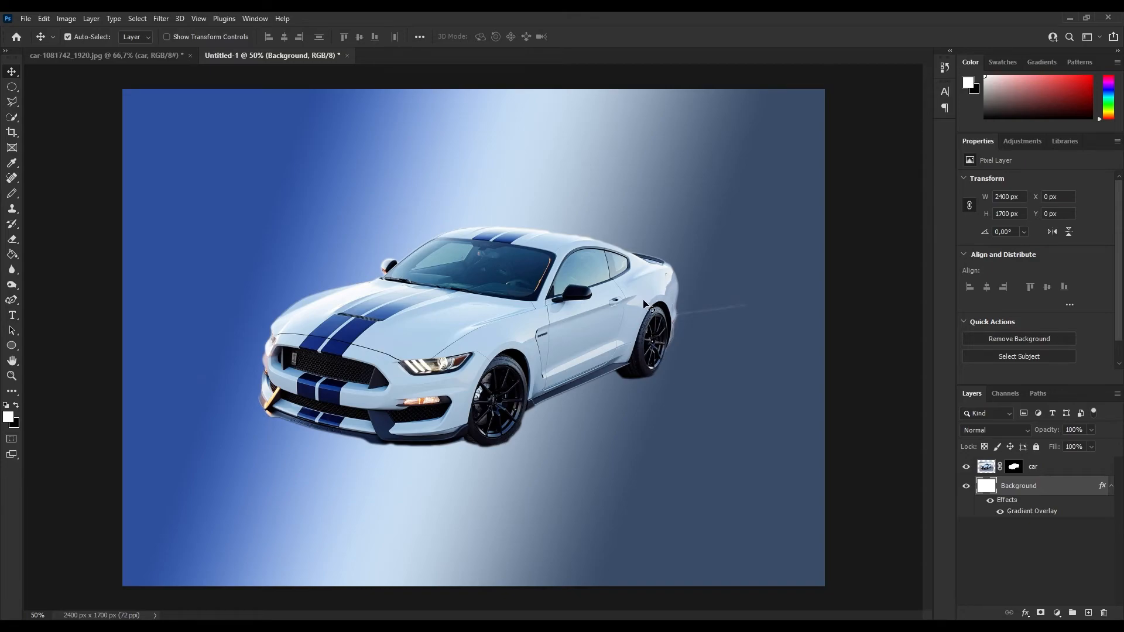
{"action": "left_click", "coordinate": [1025, 613]}
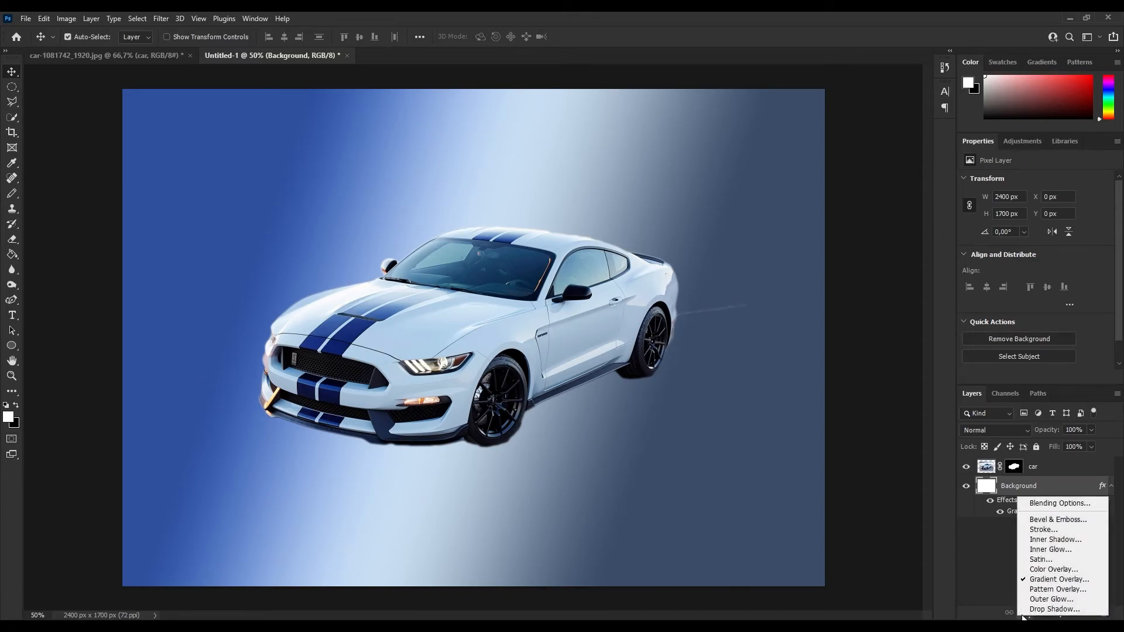
{"action": "left_click", "coordinate": [1048, 519]}
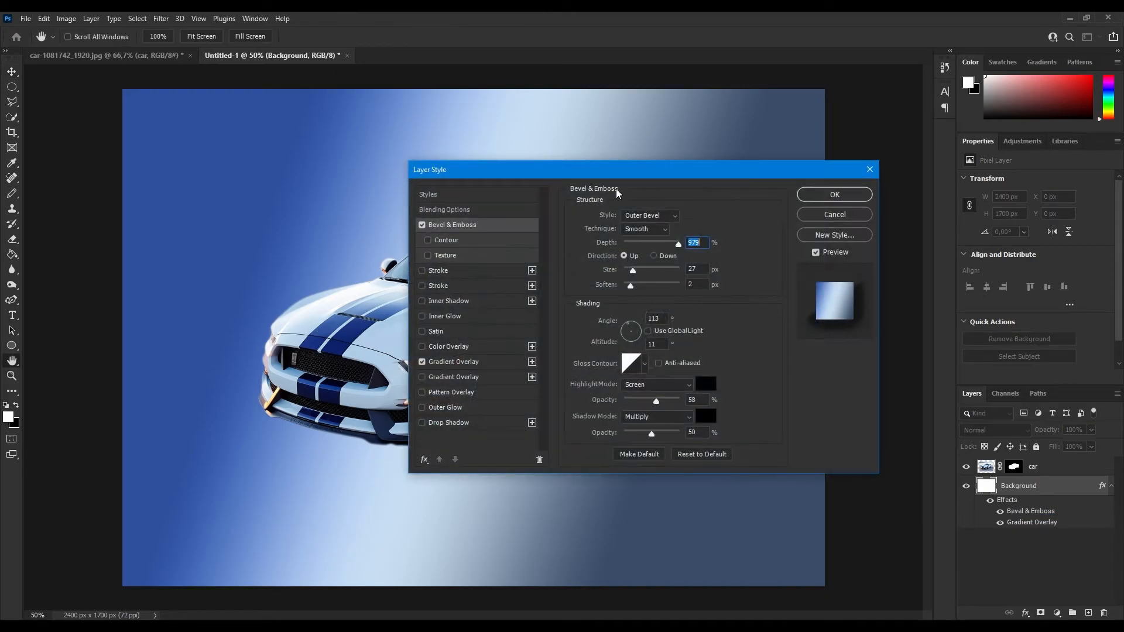
{"action": "left_click_drag", "start_coordinate": [612, 177], "coordinate": [958, 146]}
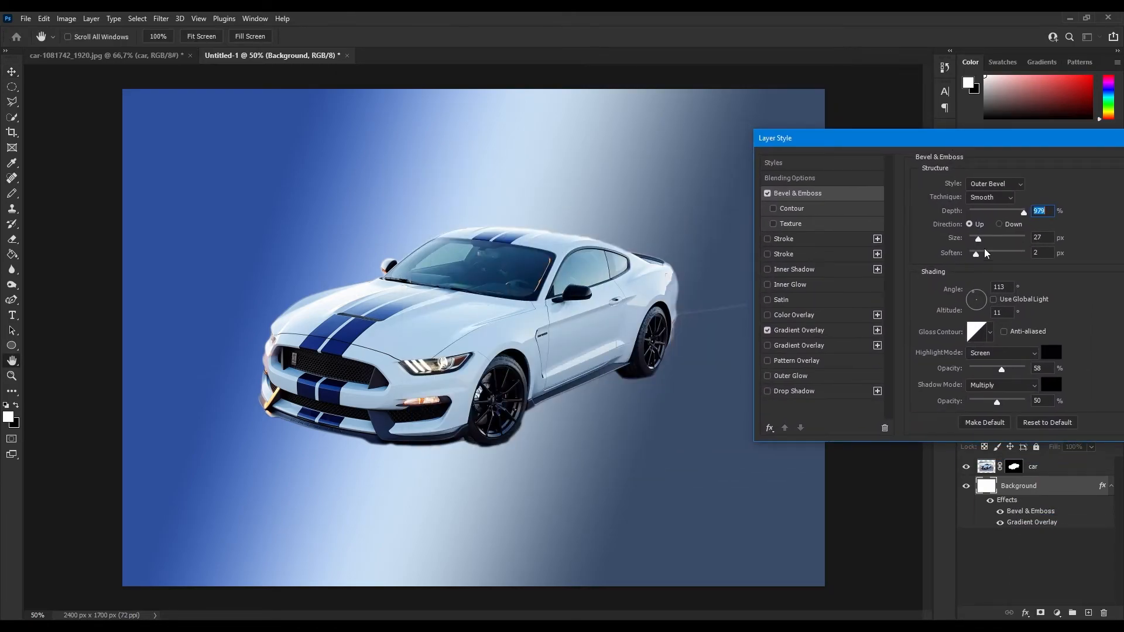
{"action": "left_click_drag", "start_coordinate": [980, 241], "coordinate": [1004, 242]}
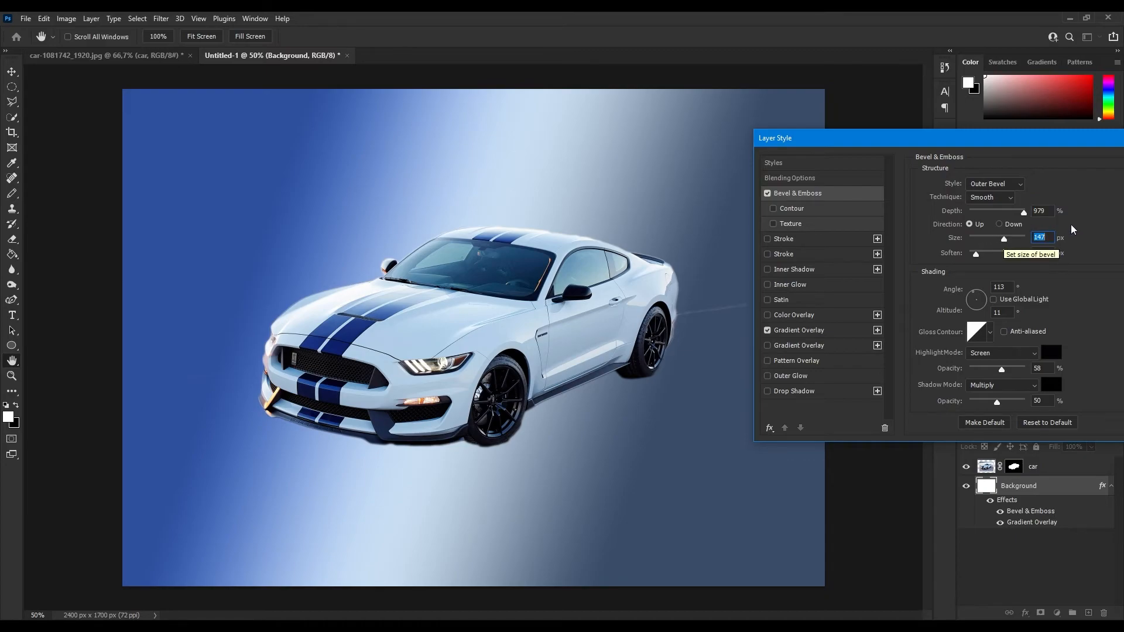
{"action": "left_click_drag", "start_coordinate": [956, 142], "coordinate": [673, 182]}
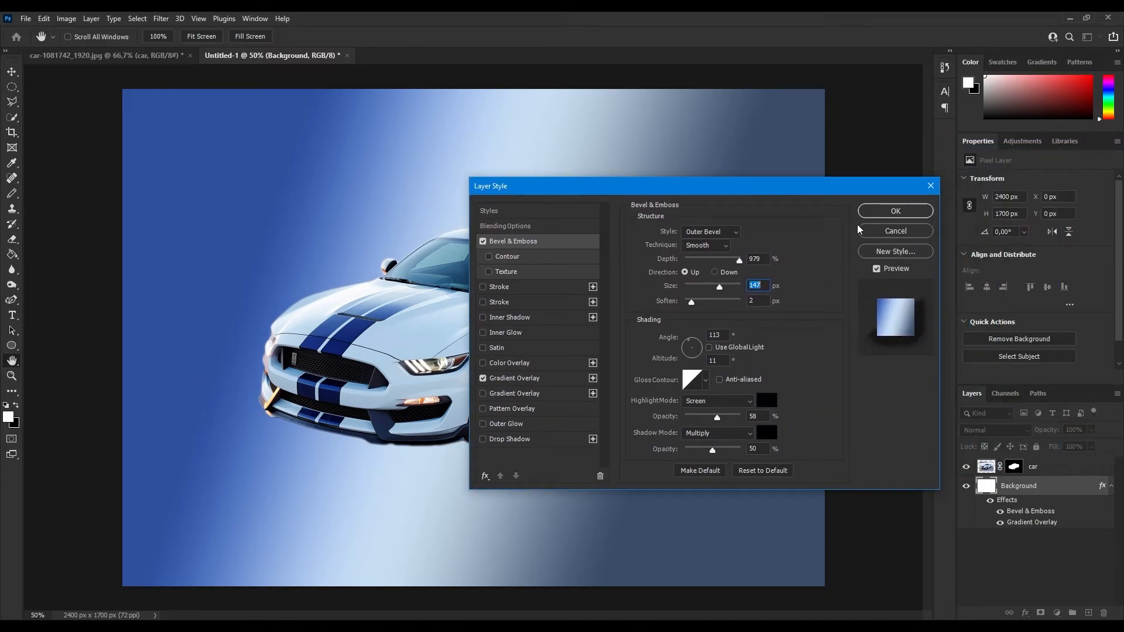
{"action": "left_click", "coordinate": [896, 232]}
Add a Bevel & Emboss effect to the car layer as a smooth Outer Bevel with a size of 32 px
{"action": "left_click", "coordinate": [1048, 471]}
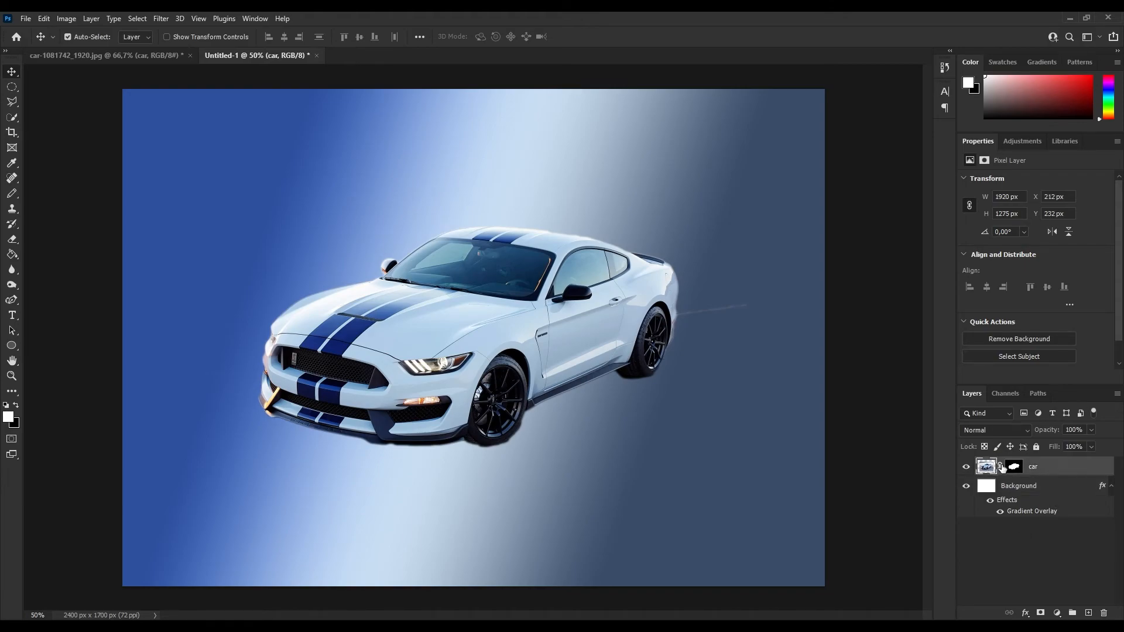
{"action": "left_click", "coordinate": [1024, 616]}
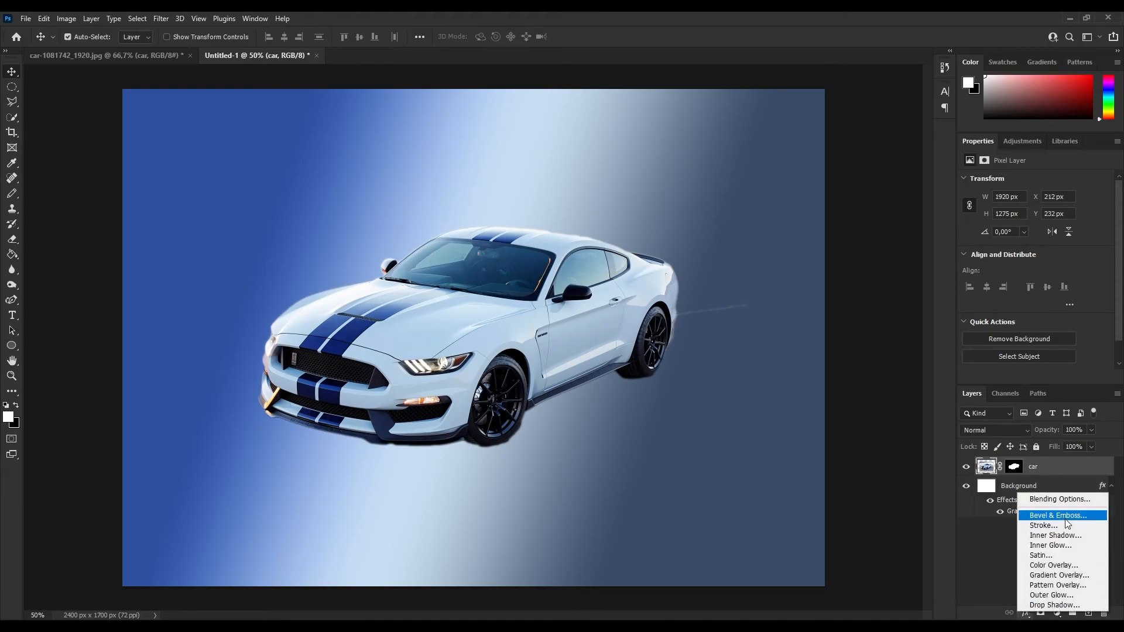
{"action": "left_click", "coordinate": [1044, 513]}
{"action": "left_click_drag", "start_coordinate": [629, 187], "coordinate": [863, 145]}
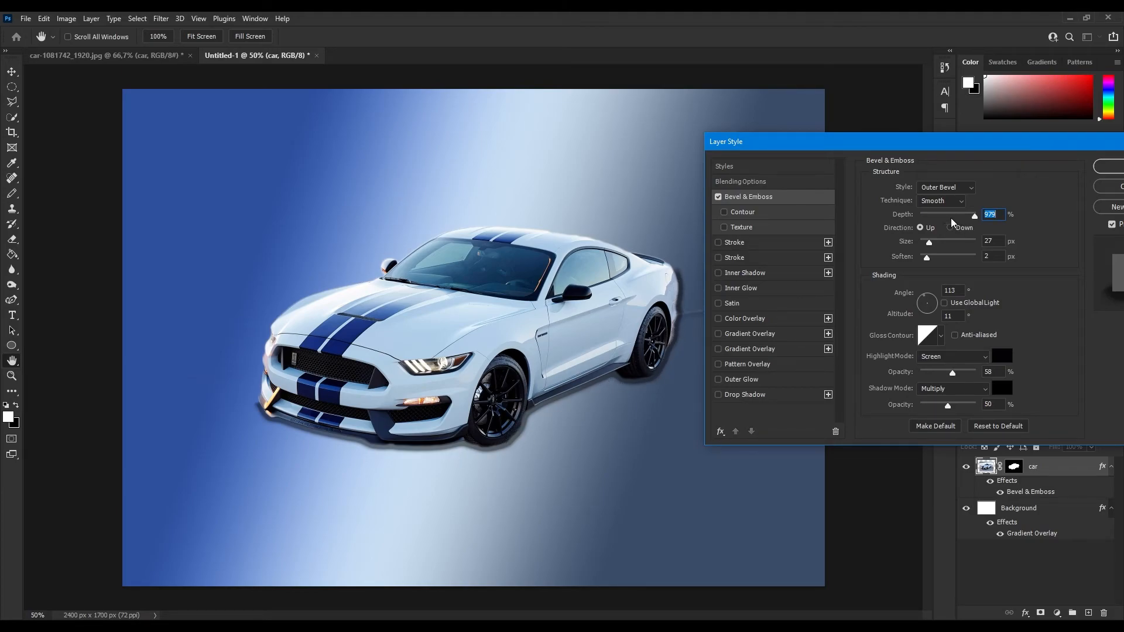
{"action": "mouse_move", "coordinate": [929, 244]}
{"action": "left_mouse_down"}
{"action": "mouse_move", "coordinate": [941, 242]}
{"action": "mouse_move", "coordinate": [932, 248]}
{"action": "left_mouse_up"}
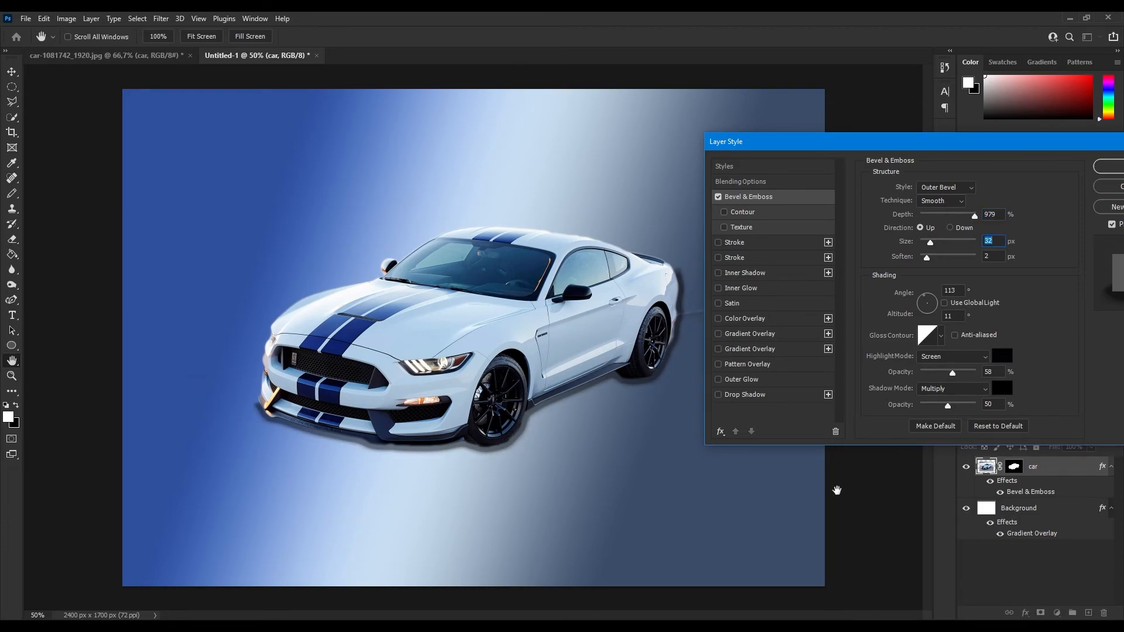
{"action": "left_click_drag", "start_coordinate": [1057, 149], "coordinate": [886, 169]}
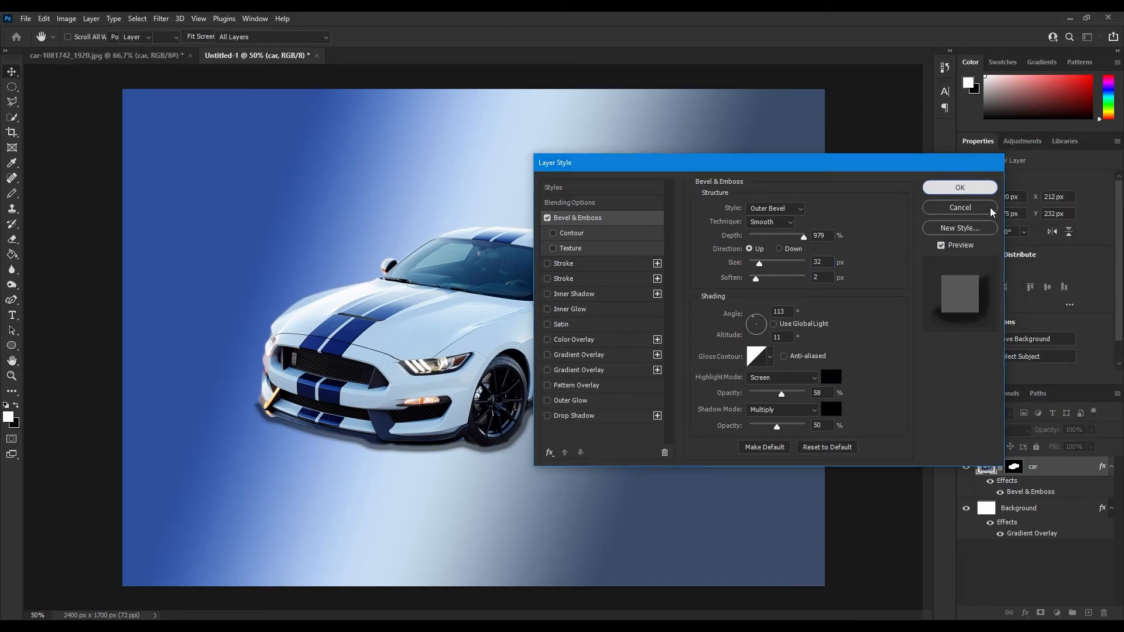
{"action": "left_click", "coordinate": [972, 189]}
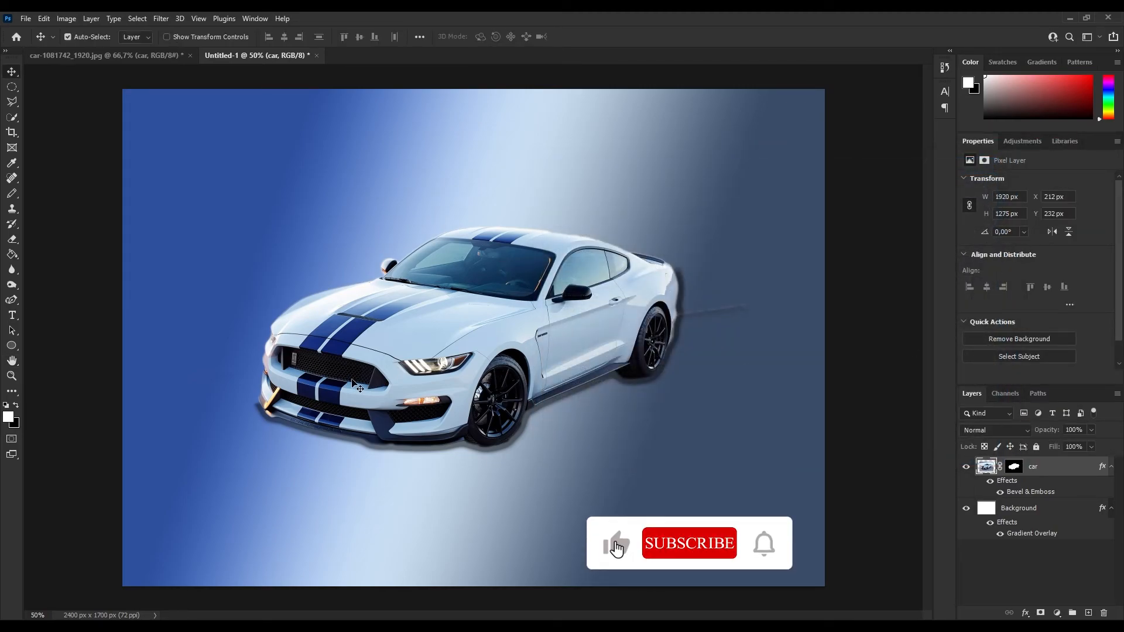